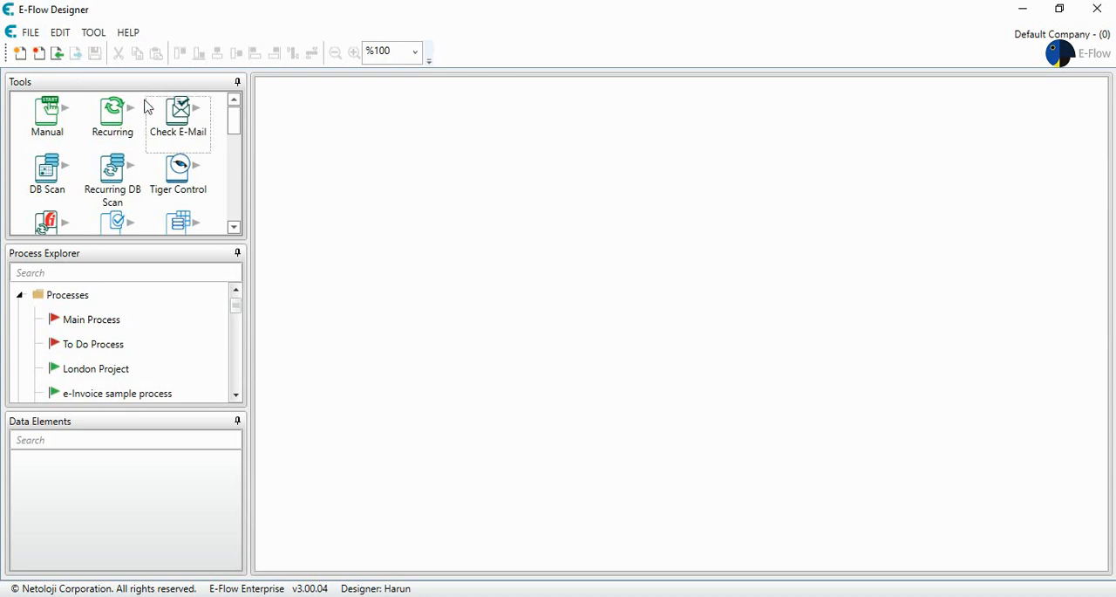
Step: Create a new process card named "Lineitemtable Functions"
{"action": "left_click", "coordinate": [19, 55]}
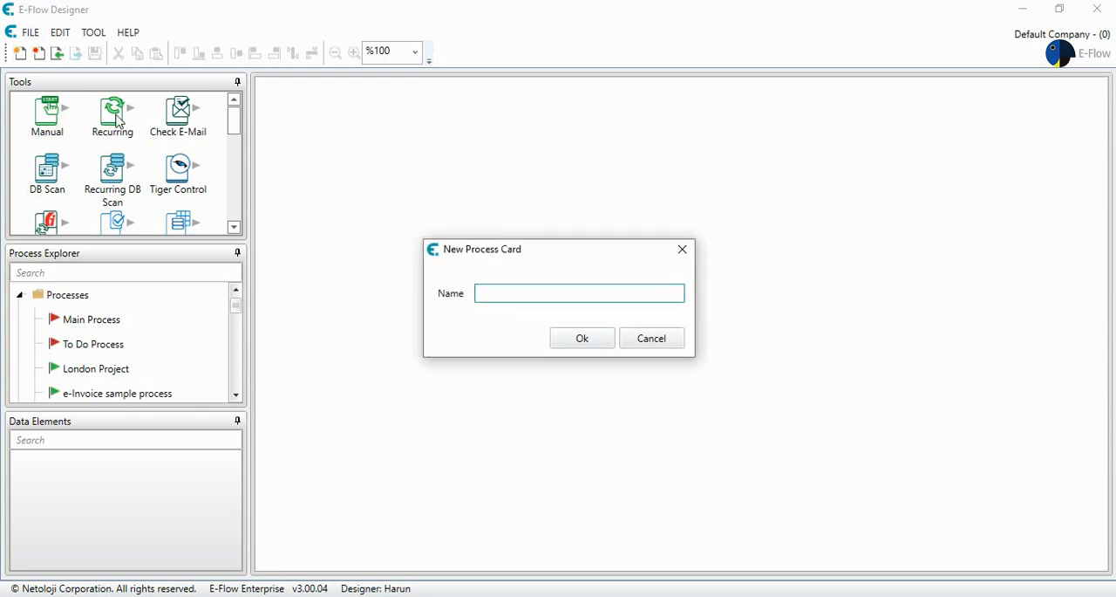
{"action": "type", "text": "Linm"}
{"action": "type", "text": "itemtable"}
{"action": "type", "text": " Functions"}
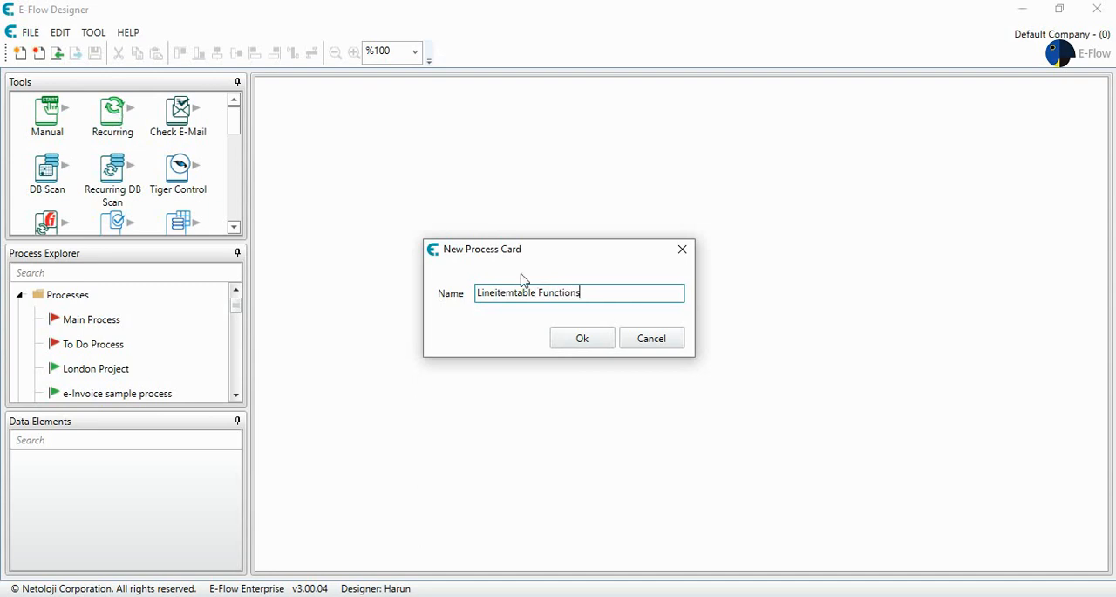
{"action": "left_click", "coordinate": [568, 338]}
Step: Add a Manual start element to the process canvas, with the description "LineItemTable", and shift it slightly up and to the right
{"action": "left_click_drag", "start_coordinate": [51, 129], "coordinate": [334, 238]}
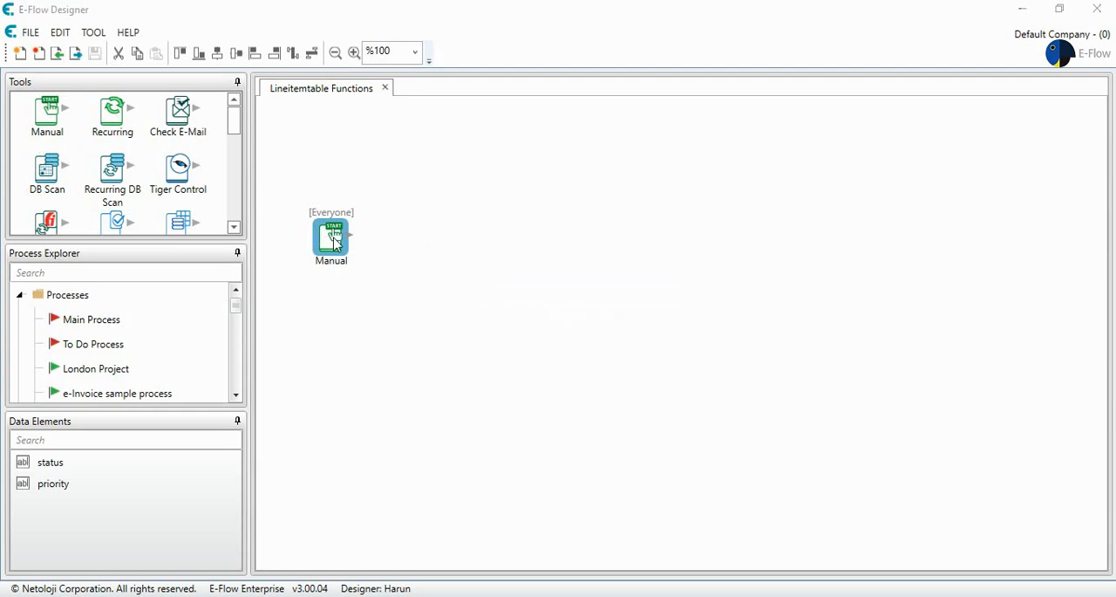
{"action": "double_click", "coordinate": [334, 237]}
{"action": "double_click", "coordinate": [481, 259]}
{"action": "type", "text": "LineItemTable"}
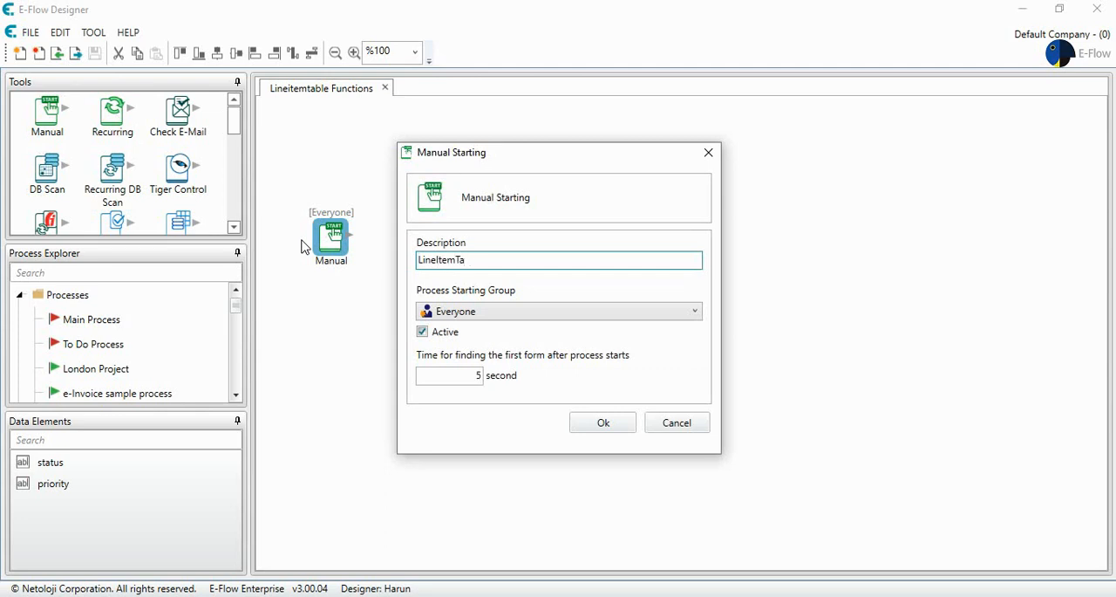
{"action": "left_click", "coordinate": [603, 425]}
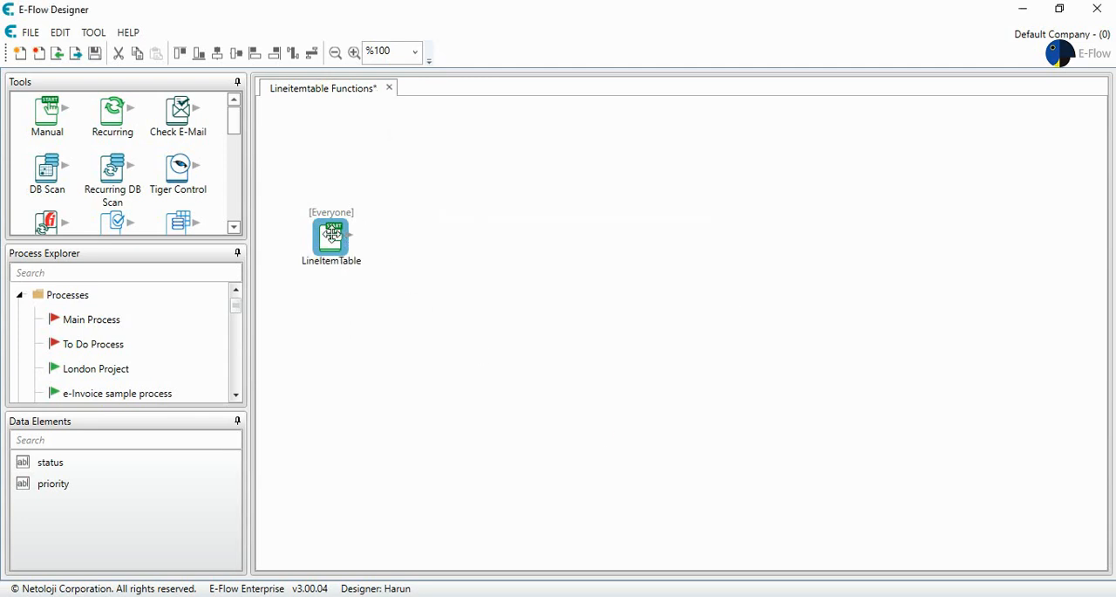
{"action": "left_click_drag", "start_coordinate": [333, 233], "coordinate": [367, 196]}
Step: Place a Task Form element on the canvas to the right of the LineItemTable start element
{"action": "left_click", "coordinate": [178, 174]}
{"action": "scroll", "coordinate": [178, 175], "scroll_direction": "down", "scroll_amount": 3}
{"action": "scroll", "coordinate": [171, 173], "scroll_direction": "up", "scroll_amount": 3}
{"action": "scroll", "coordinate": [171, 171], "scroll_direction": "down", "scroll_amount": 1}
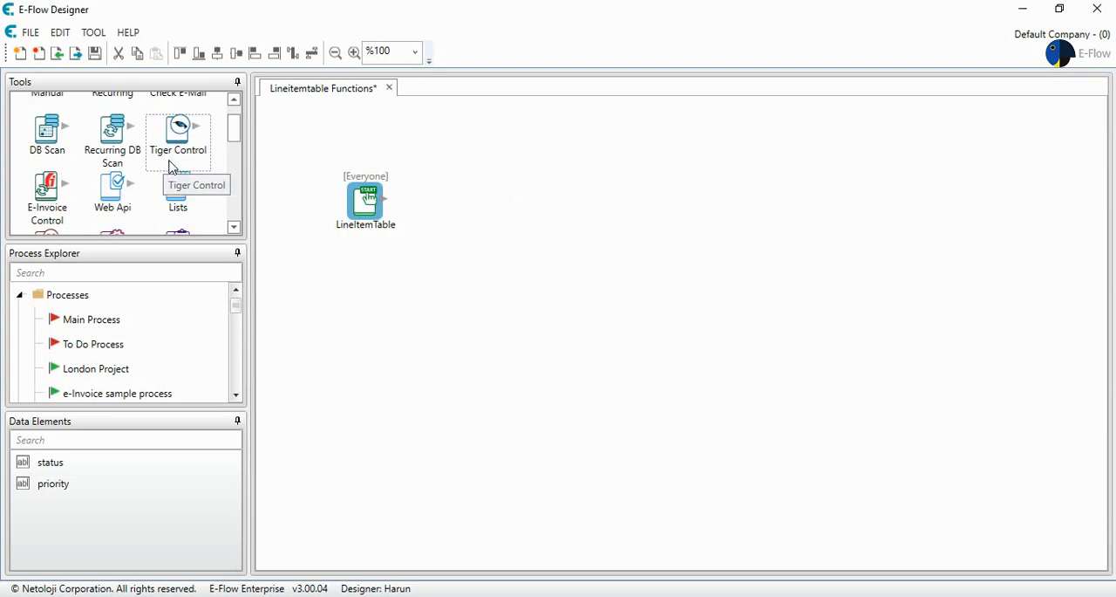
{"action": "scroll", "coordinate": [187, 183], "scroll_direction": "down", "scroll_amount": 1}
{"action": "left_click_drag", "start_coordinate": [183, 199], "coordinate": [550, 231]}
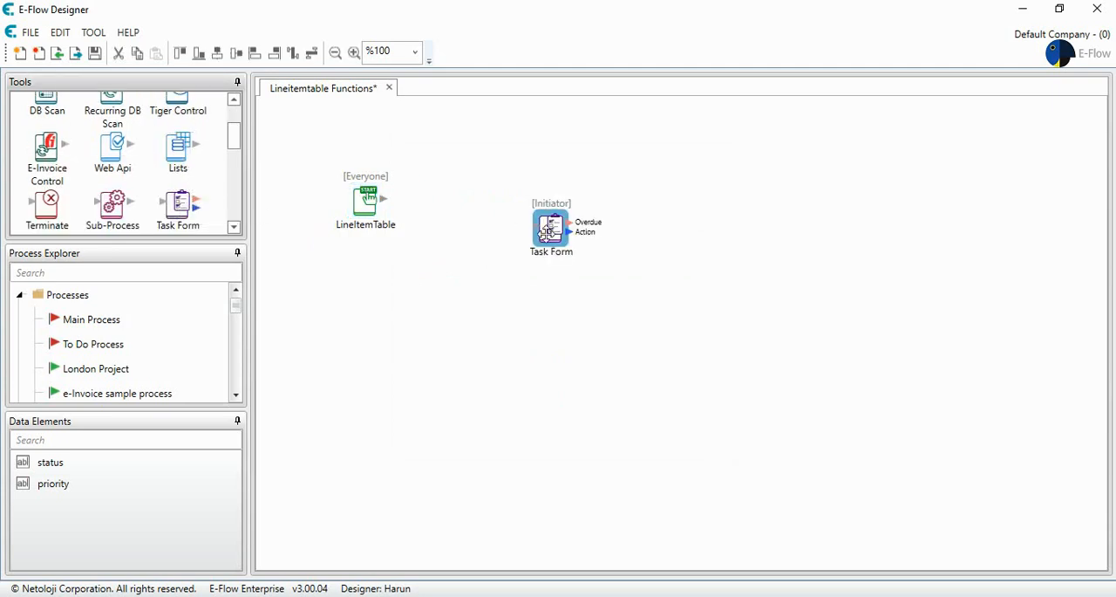
Step: Create a new data element named "Sales" with the element type LineItemTable
{"action": "right_click", "coordinate": [158, 505]}
{"action": "left_click", "coordinate": [219, 363]}
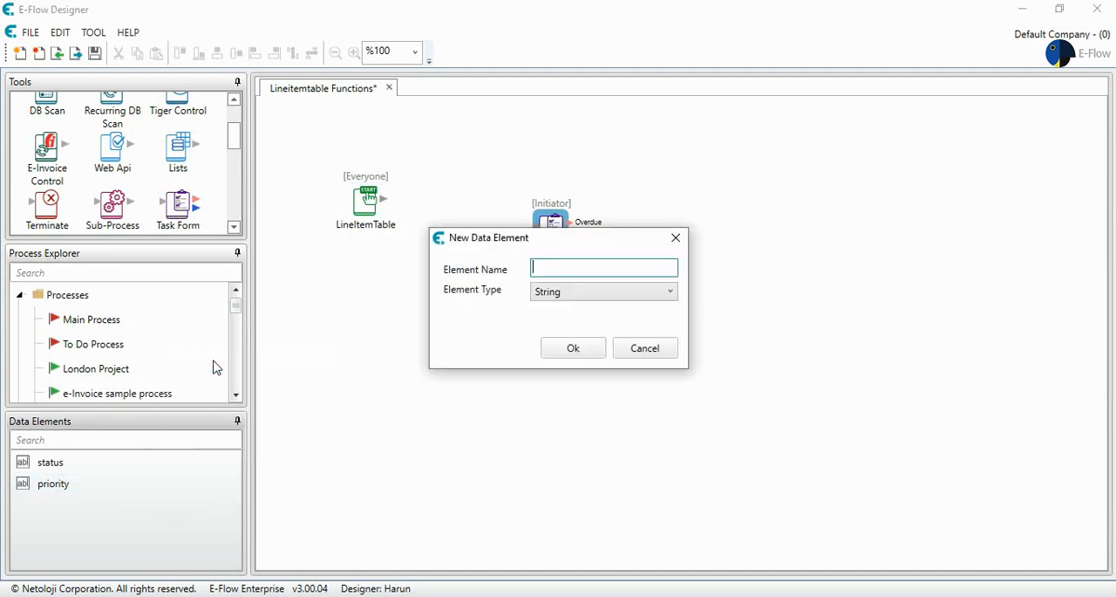
{"action": "type", "text": "Sales"}
{"action": "left_click", "coordinate": [589, 293]}
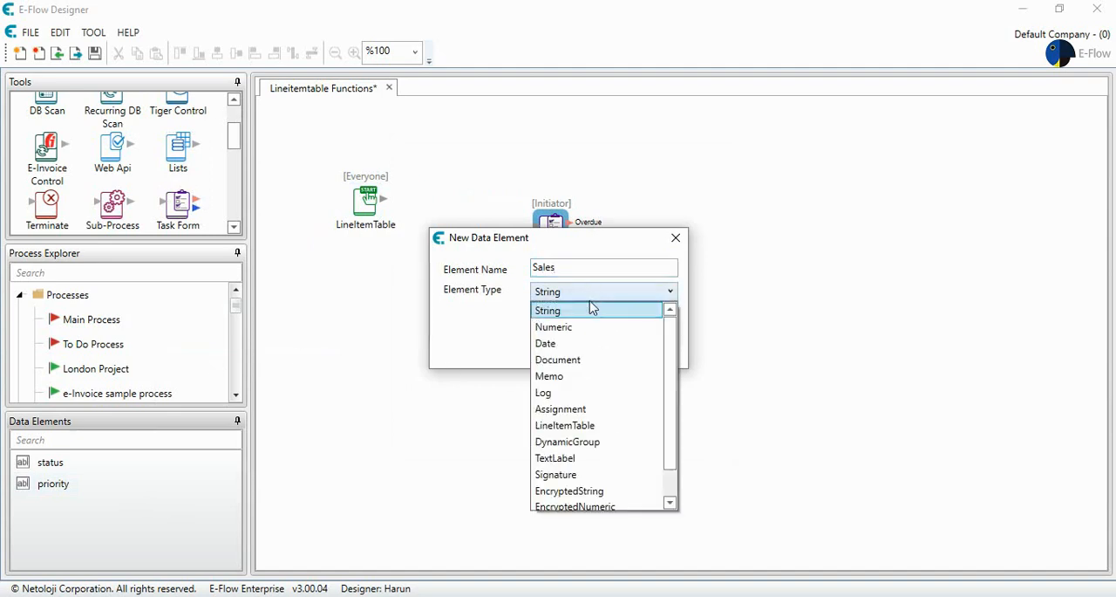
{"action": "left_click", "coordinate": [593, 426]}
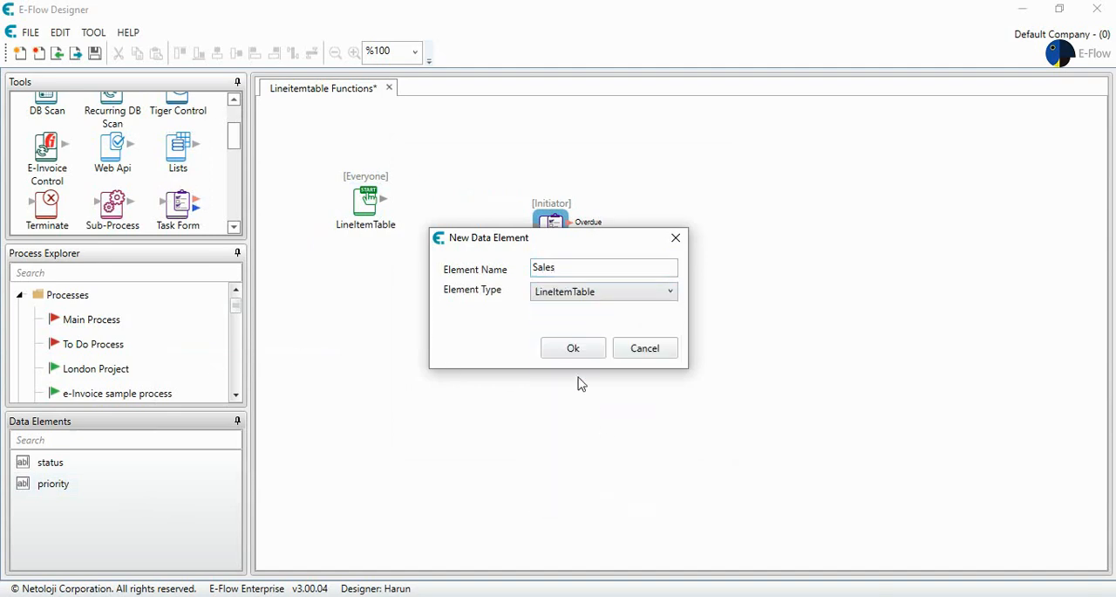
{"action": "left_click", "coordinate": [575, 357]}
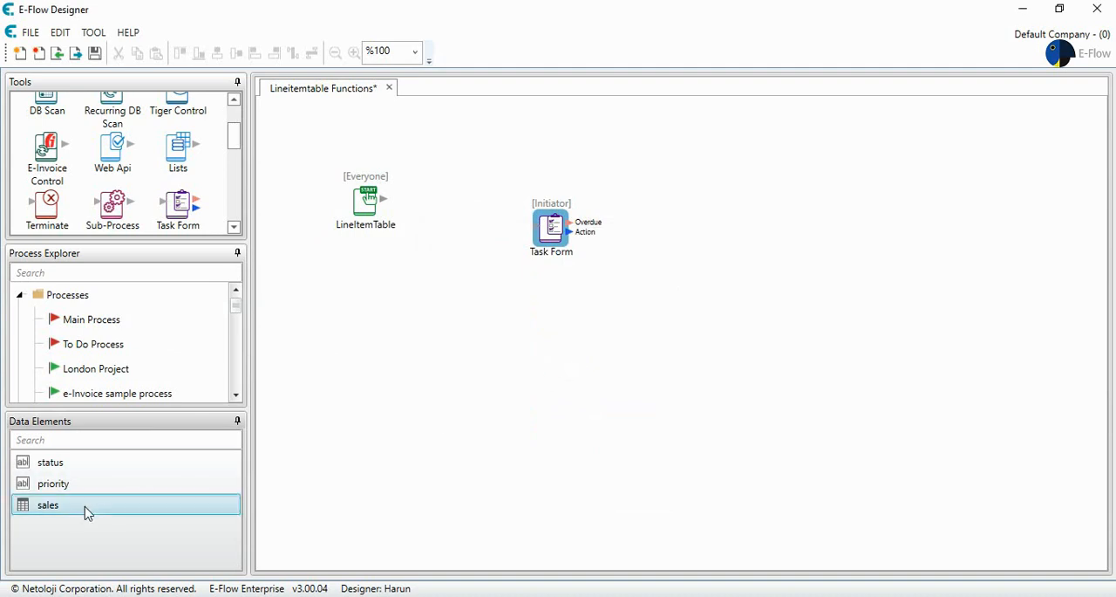
Step: Open the sales element's table for editing and add a first column named "Company"
{"action": "double_click", "coordinate": [85, 513]}
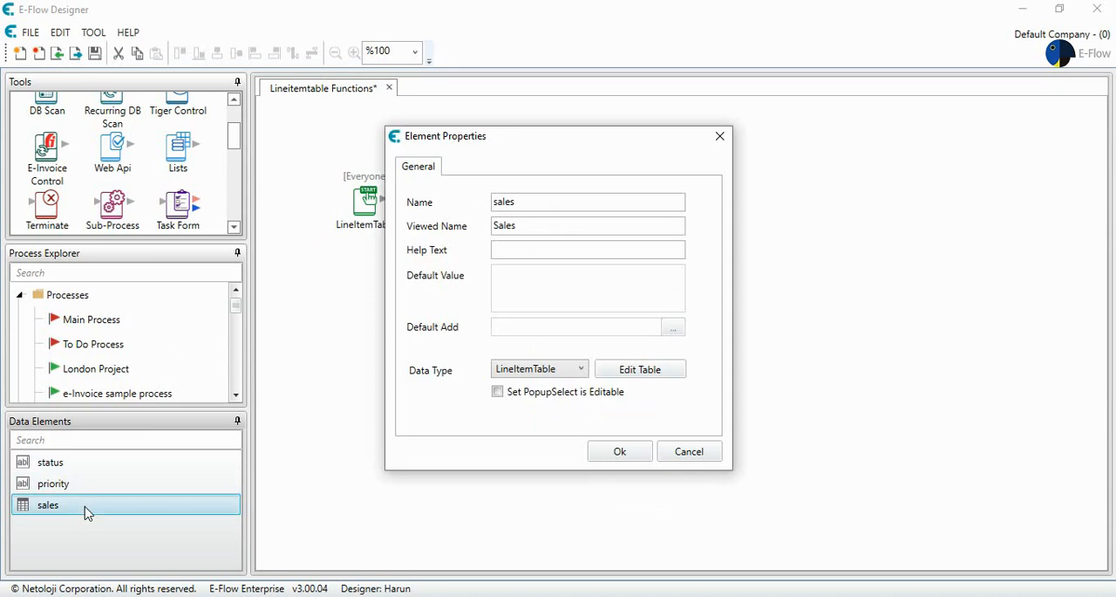
{"action": "left_click", "coordinate": [629, 383]}
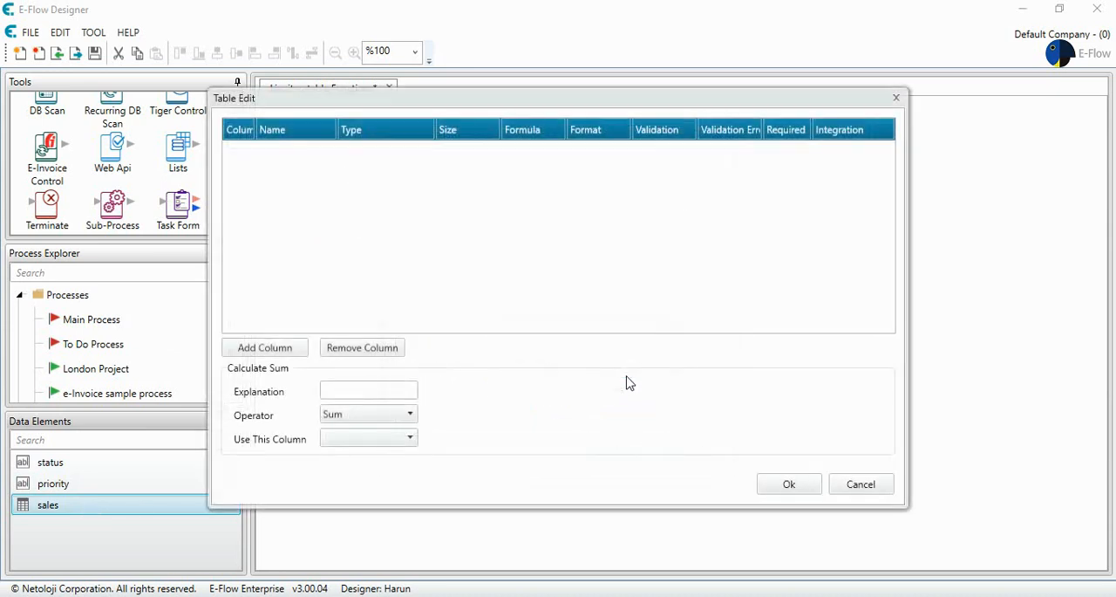
{"action": "left_click", "coordinate": [279, 349]}
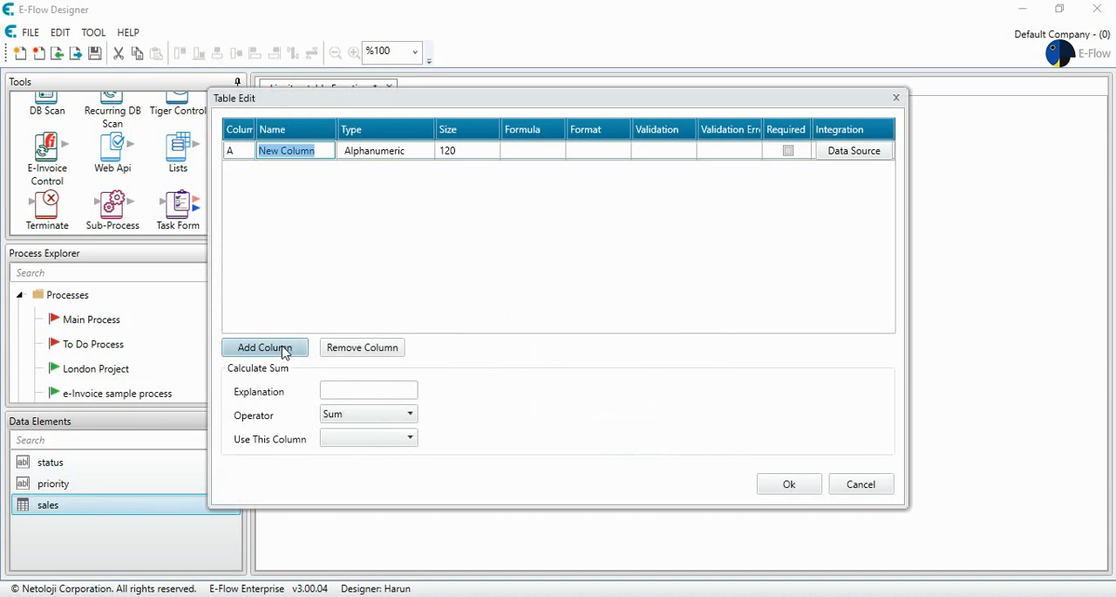
{"action": "type", "text": "Company"}
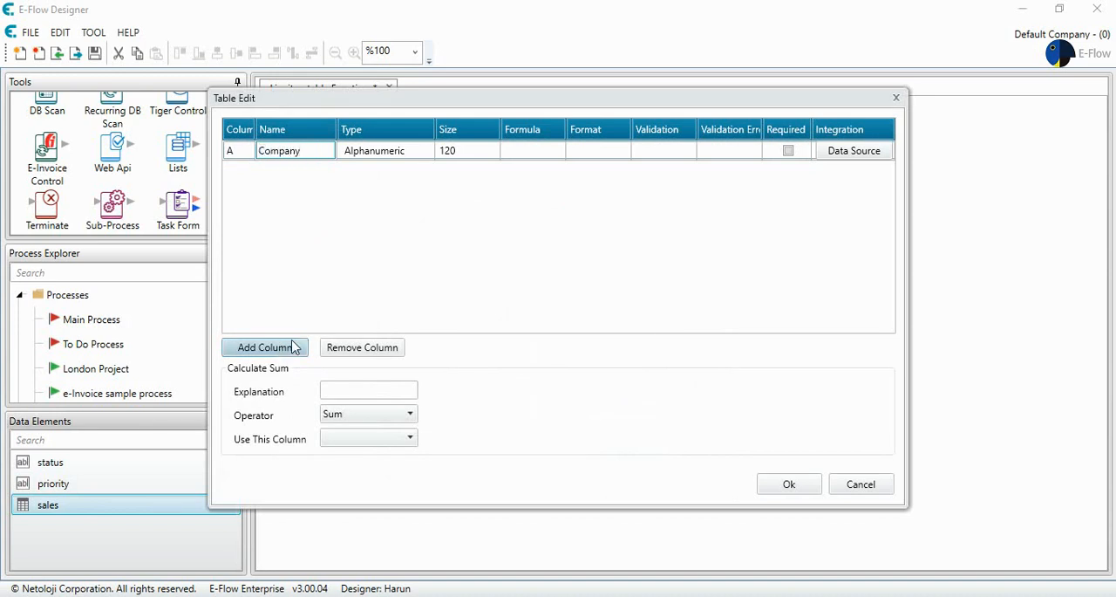
Step: Add a second table column named "Date" and set its type to Date
{"action": "left_click", "coordinate": [293, 347]}
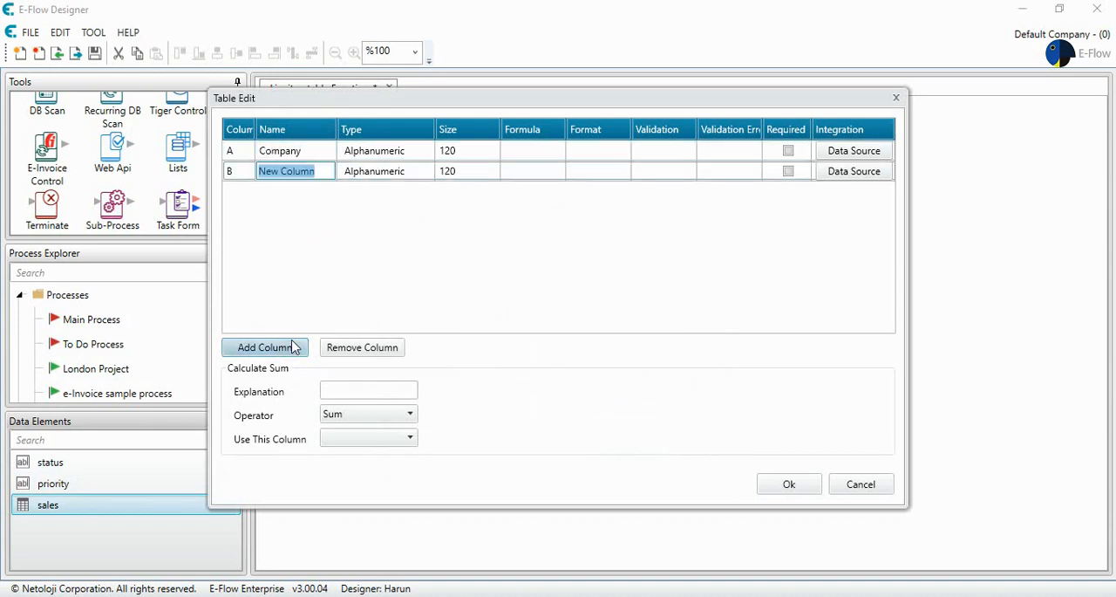
{"action": "type", "text": "Date"}
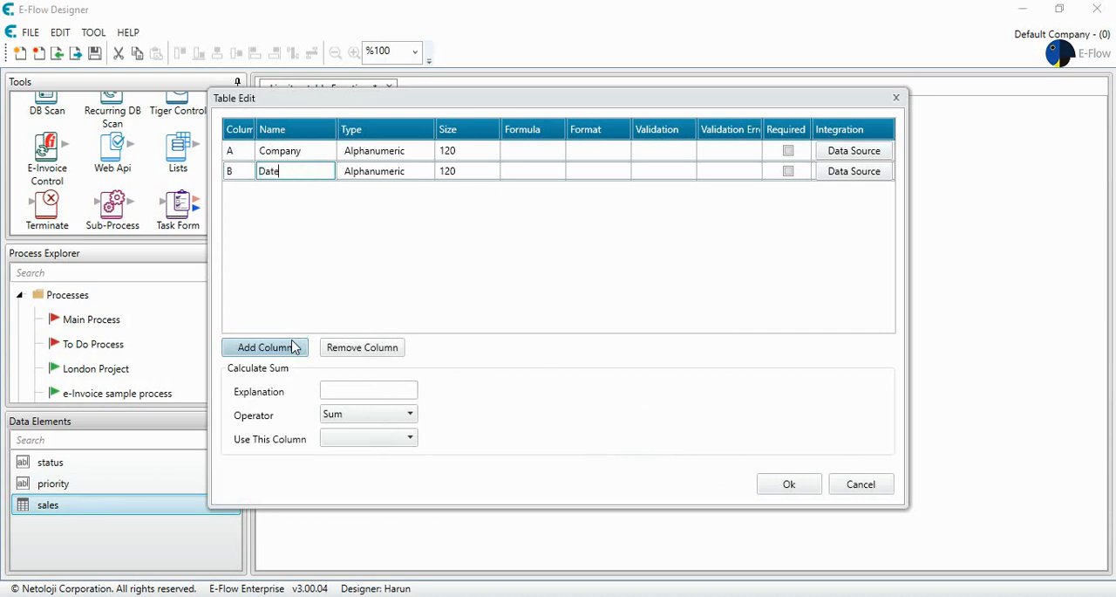
{"action": "key", "text": "Return"}
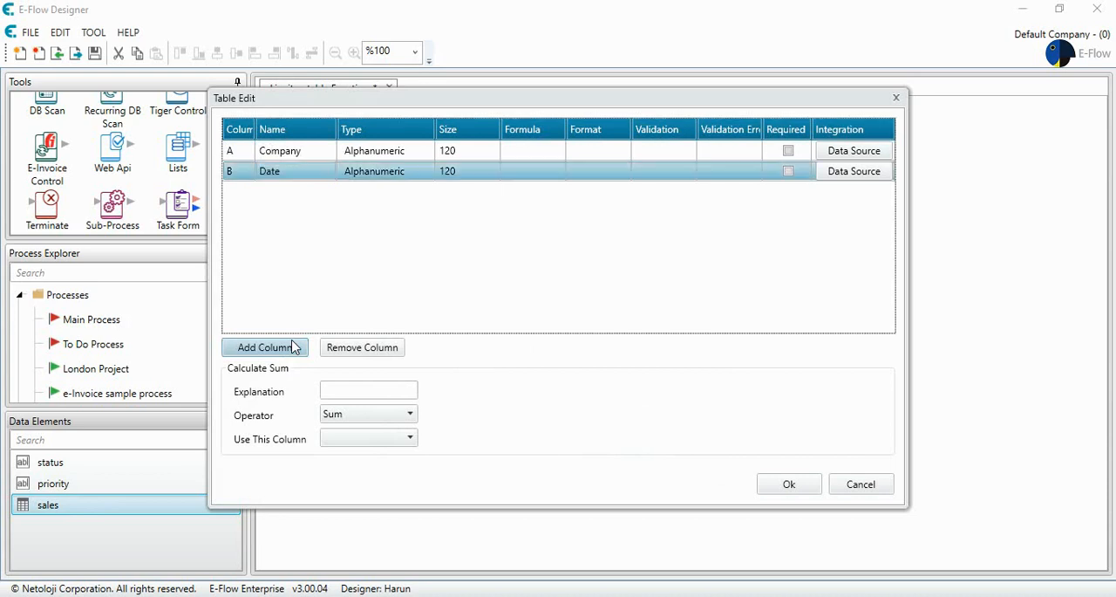
{"action": "left_click", "coordinate": [389, 176]}
{"action": "left_click", "coordinate": [389, 178]}
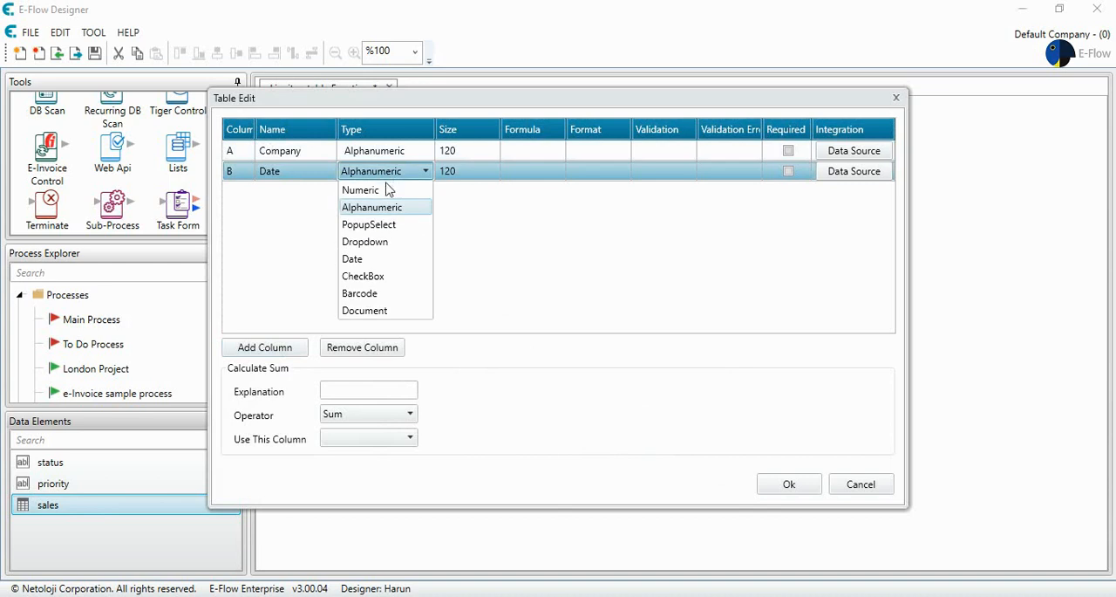
{"action": "left_click", "coordinate": [368, 258]}
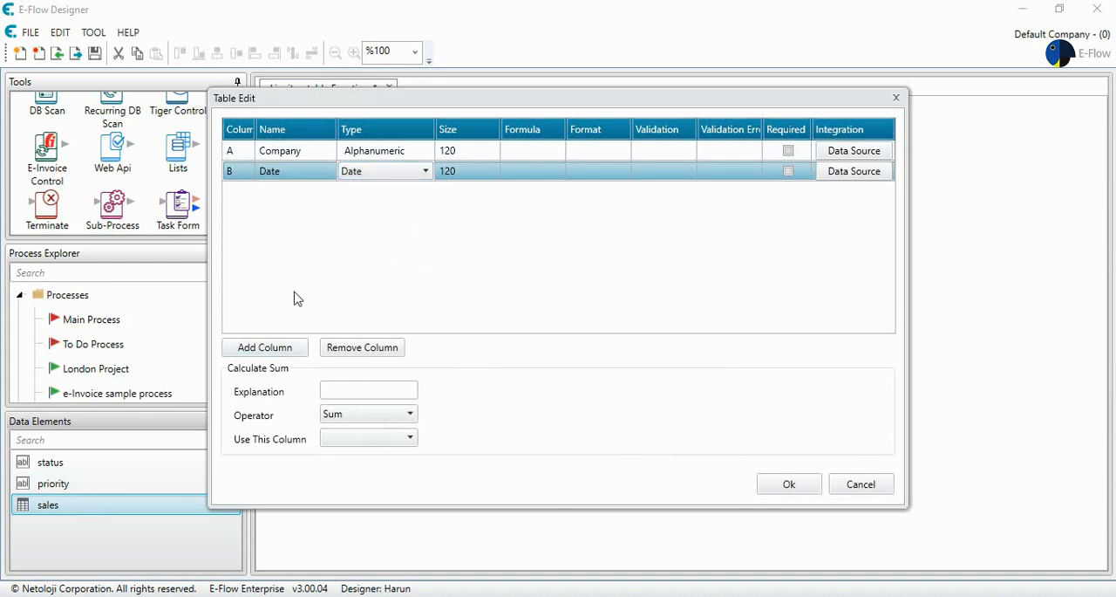
Step: Add two more alphanumeric columns to the sales table, named "Name" and "Product"
{"action": "left_click", "coordinate": [291, 348]}
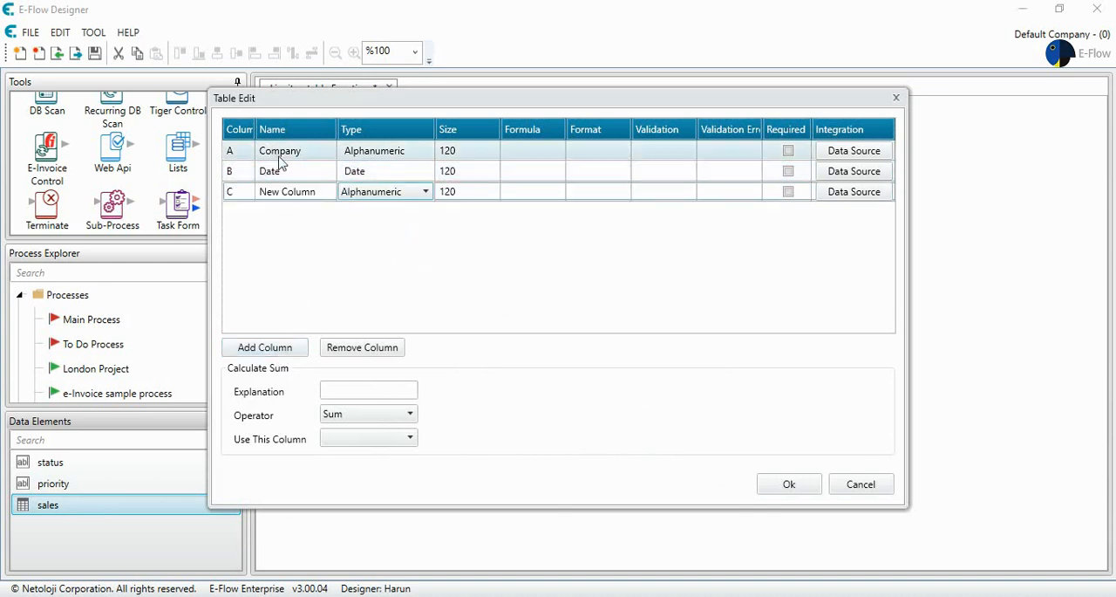
{"action": "left_click", "coordinate": [310, 194]}
{"action": "left_click_drag", "start_coordinate": [316, 191], "coordinate": [224, 196]}
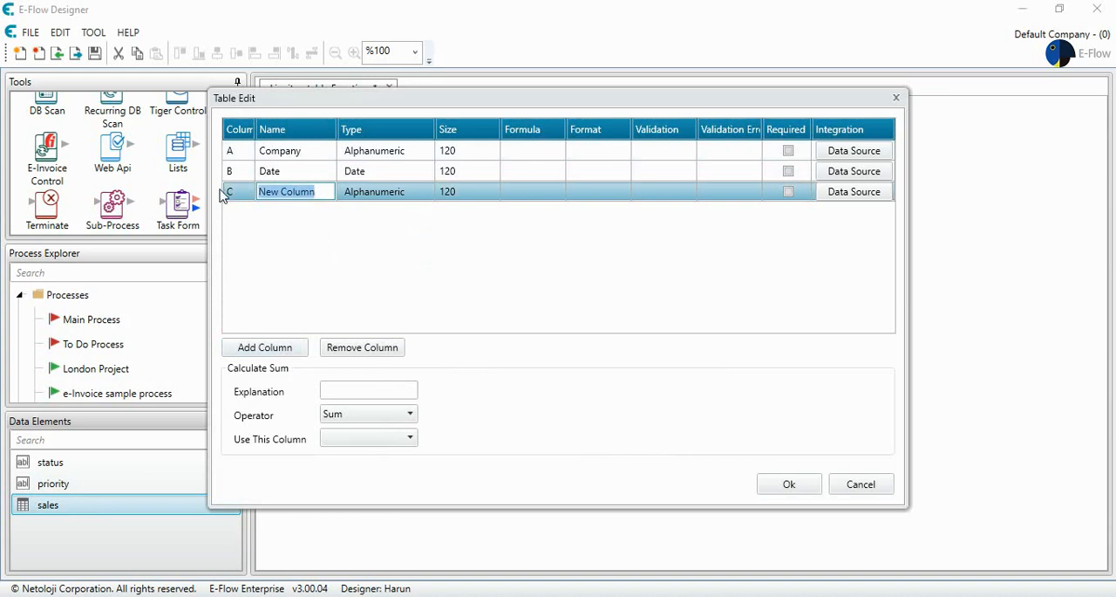
{"action": "type", "text": "Name"}
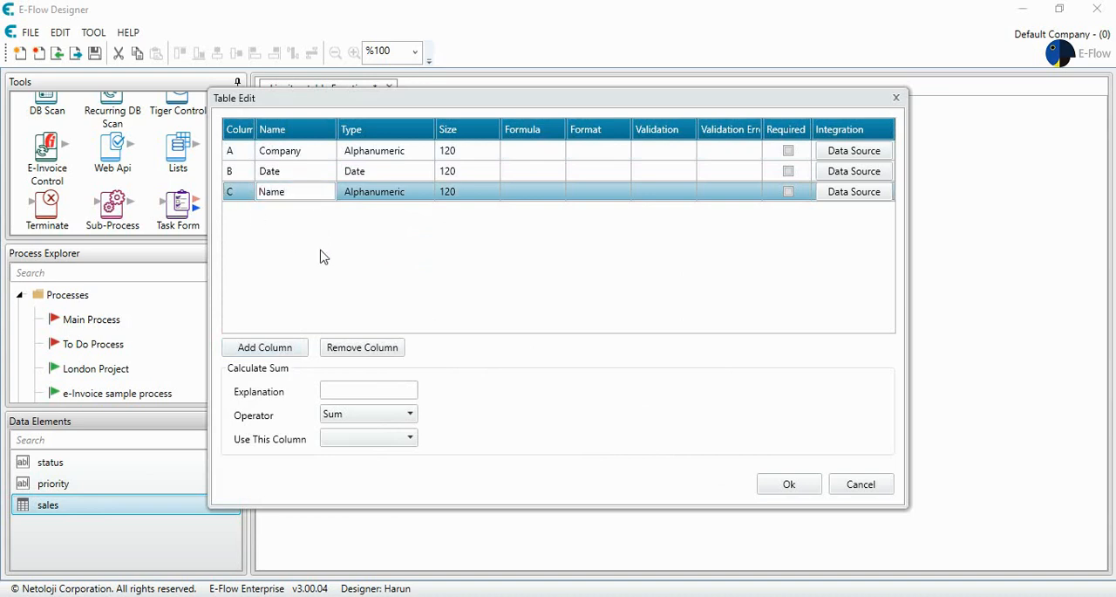
{"action": "left_click", "coordinate": [277, 352]}
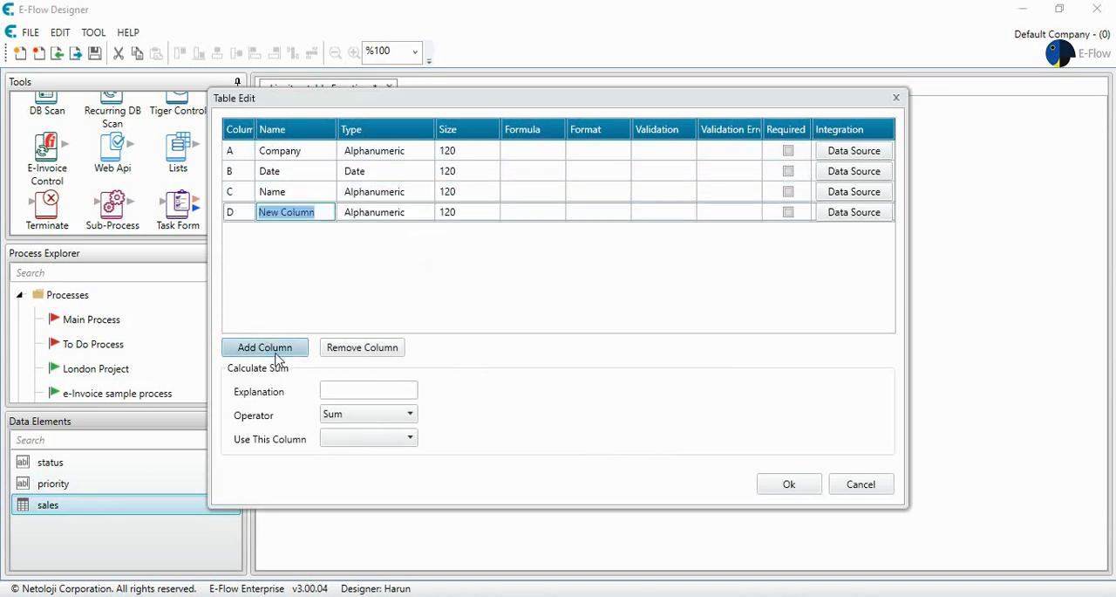
{"action": "type", "text": "Proc"}
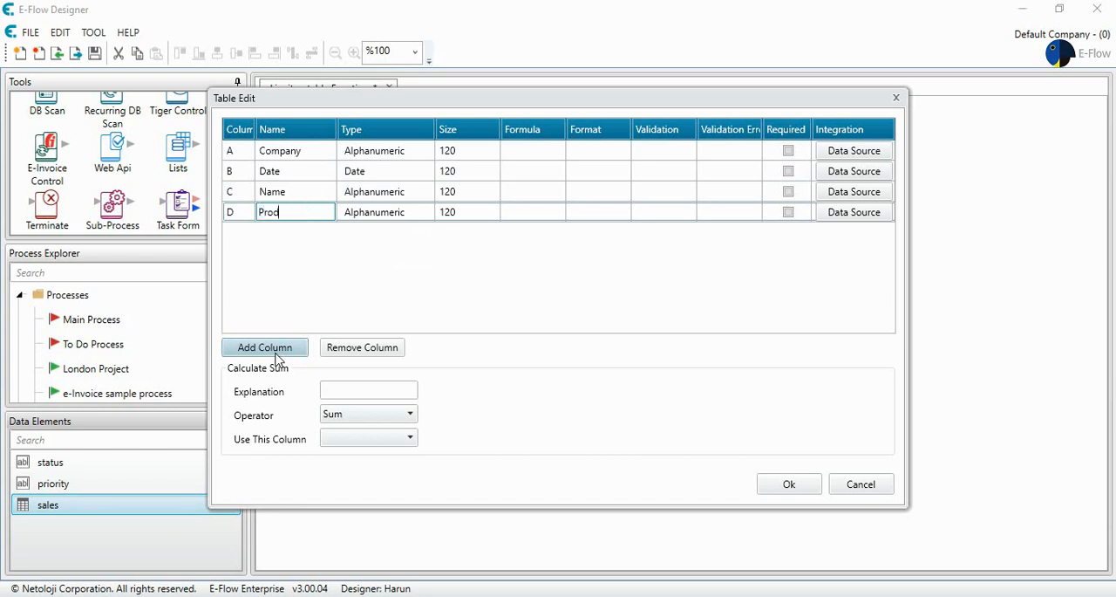
{"action": "key", "text": "BackSpace"}
{"action": "type", "text": "duct"}
Step: Add the columns "Quantity" and "Customer" to the sales table
{"action": "left_click", "coordinate": [277, 349]}
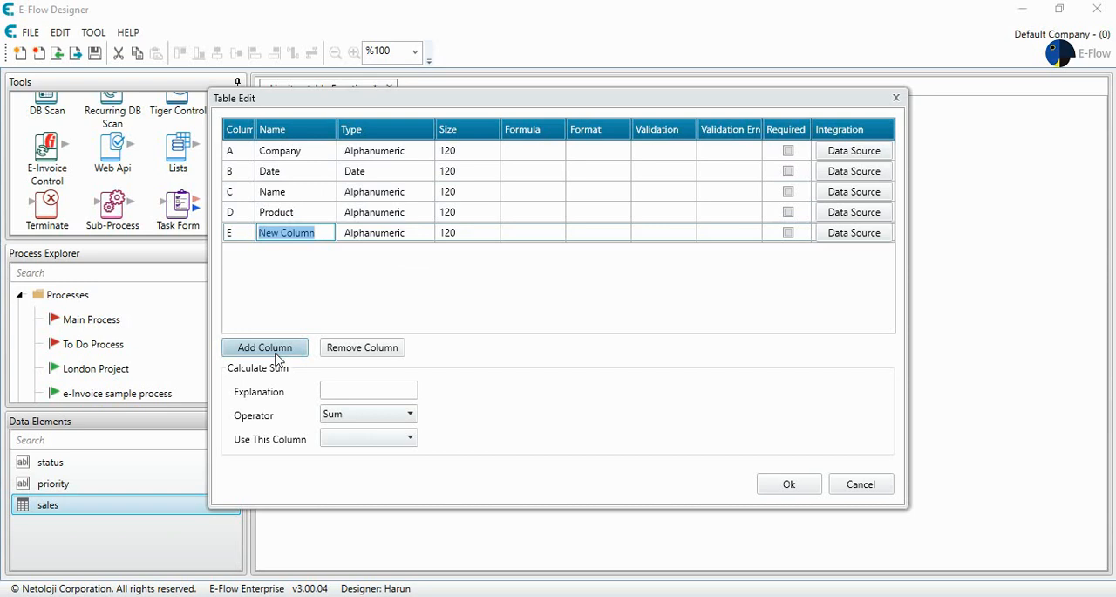
{"action": "type", "text": "Quant"}
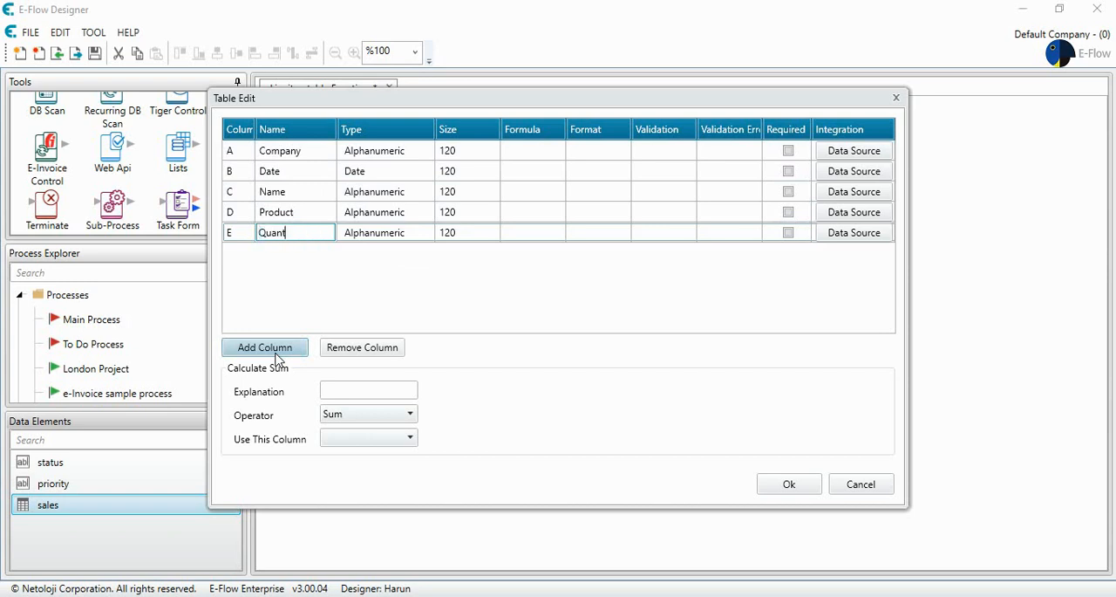
{"action": "type", "text": "ity"}
{"action": "left_click", "coordinate": [277, 349]}
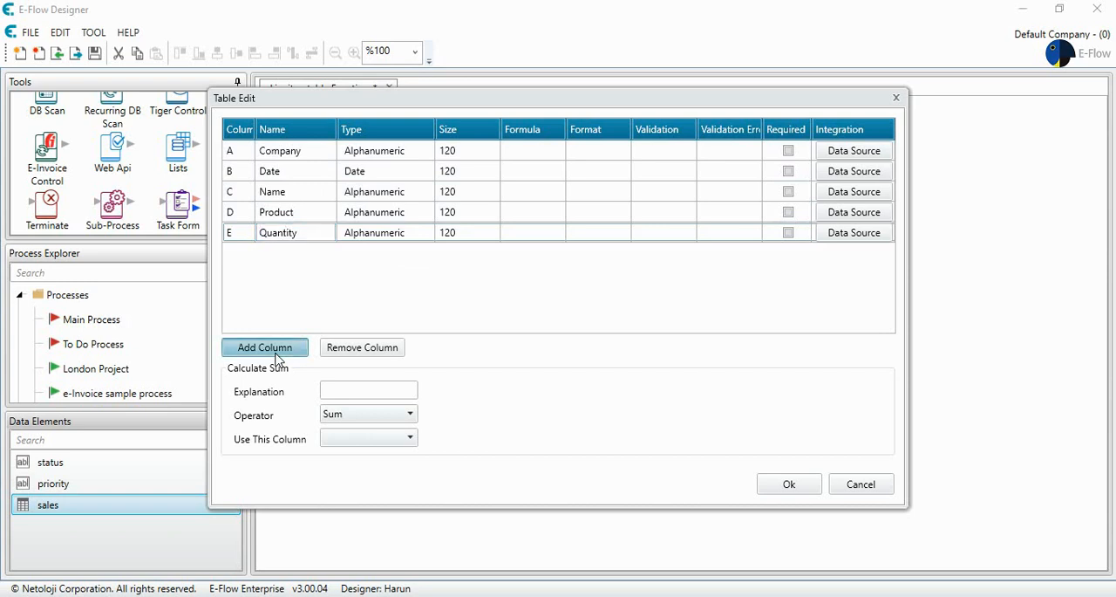
{"action": "type", "text": "Customer"}
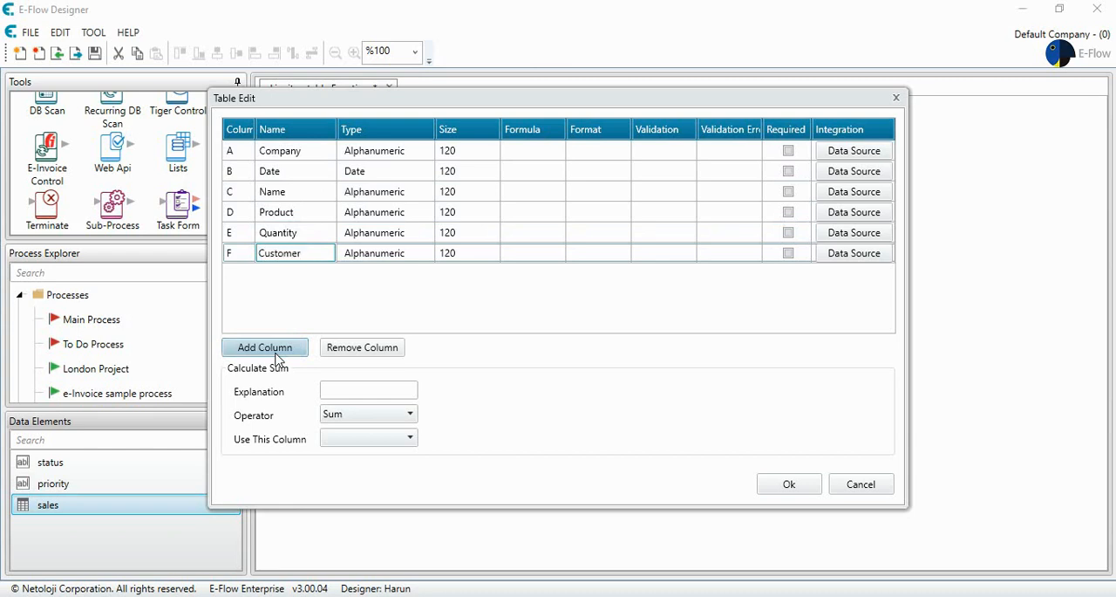
Step: Add the columns "City" and "Country" to the sales table
{"action": "left_click", "coordinate": [277, 349]}
{"action": "type", "text": "Ci"}
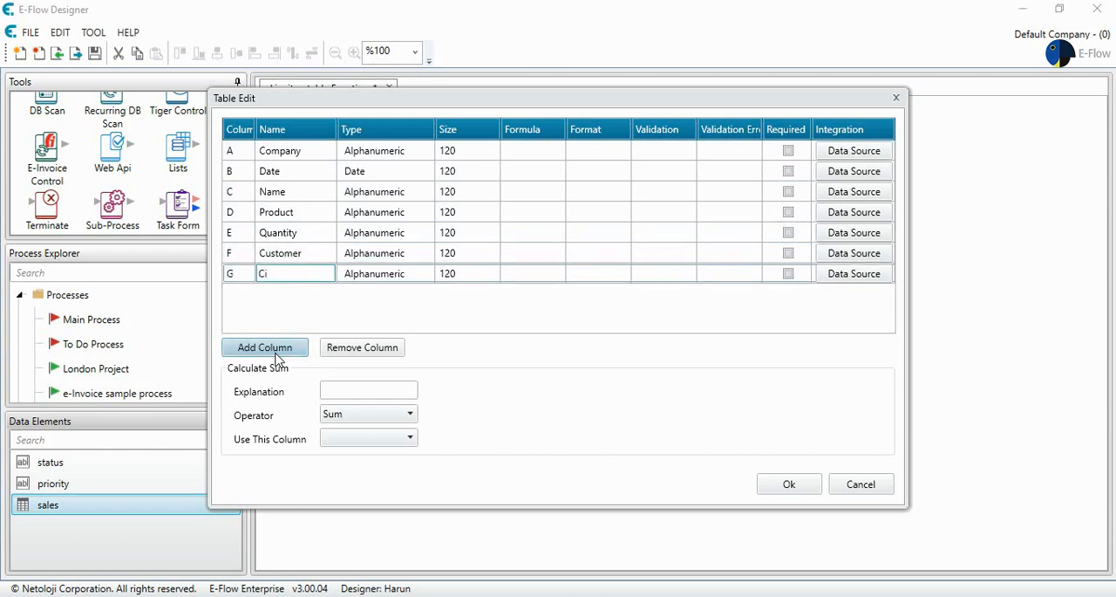
{"action": "type", "text": "ty"}
{"action": "left_click", "coordinate": [277, 352]}
{"action": "type", "text": "Country"}
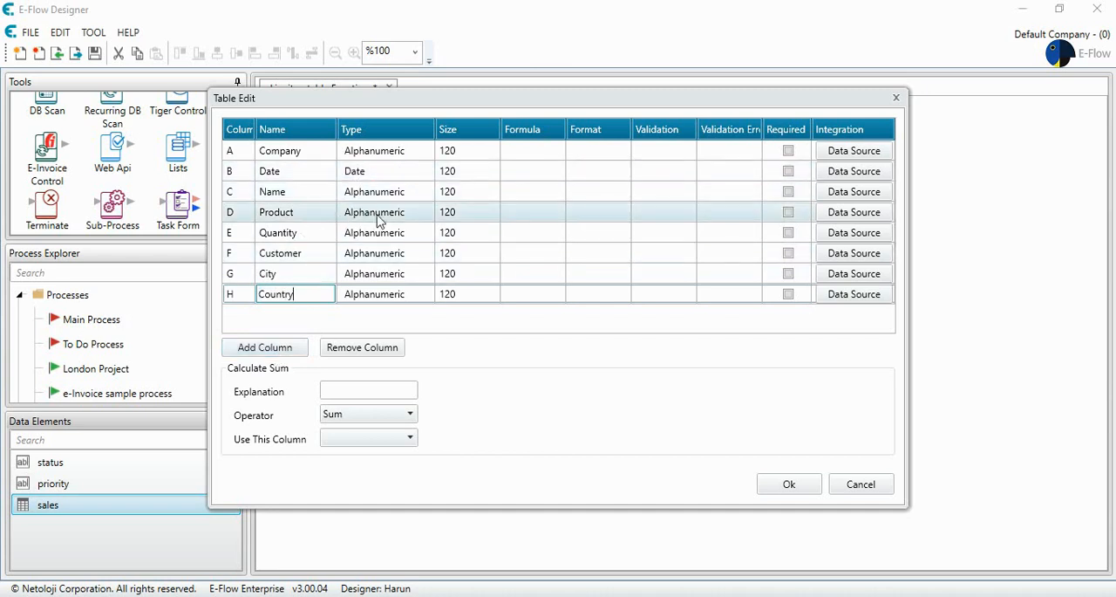
Step: Set the Quantity column's type to Numeric, then save the table definition and the sales element's properties
{"action": "left_click", "coordinate": [373, 243]}
{"action": "left_click", "coordinate": [373, 239]}
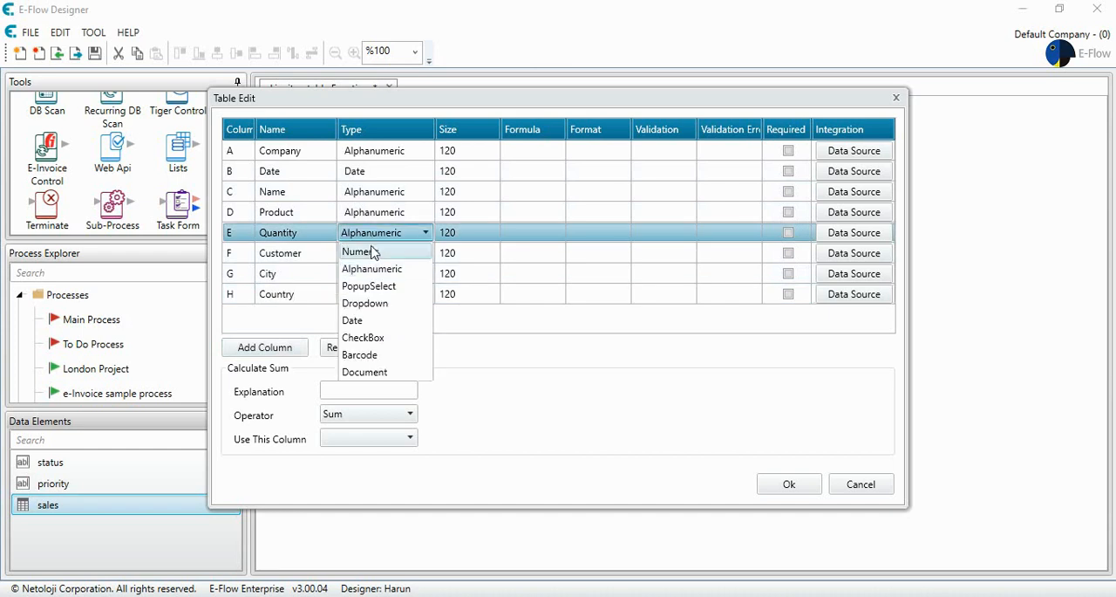
{"action": "left_click", "coordinate": [376, 253]}
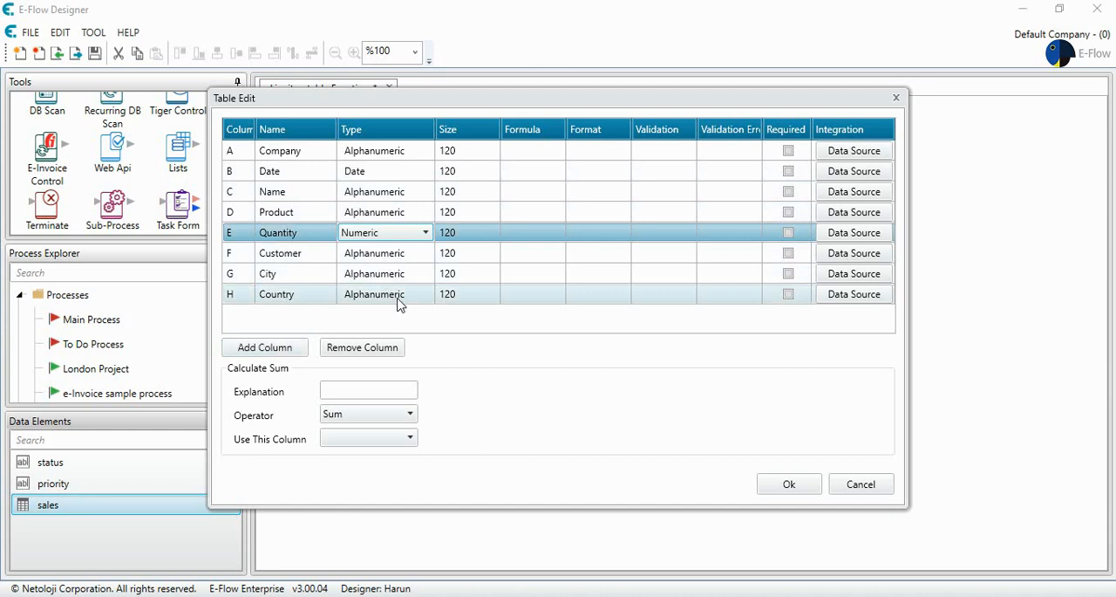
{"action": "left_click", "coordinate": [792, 485]}
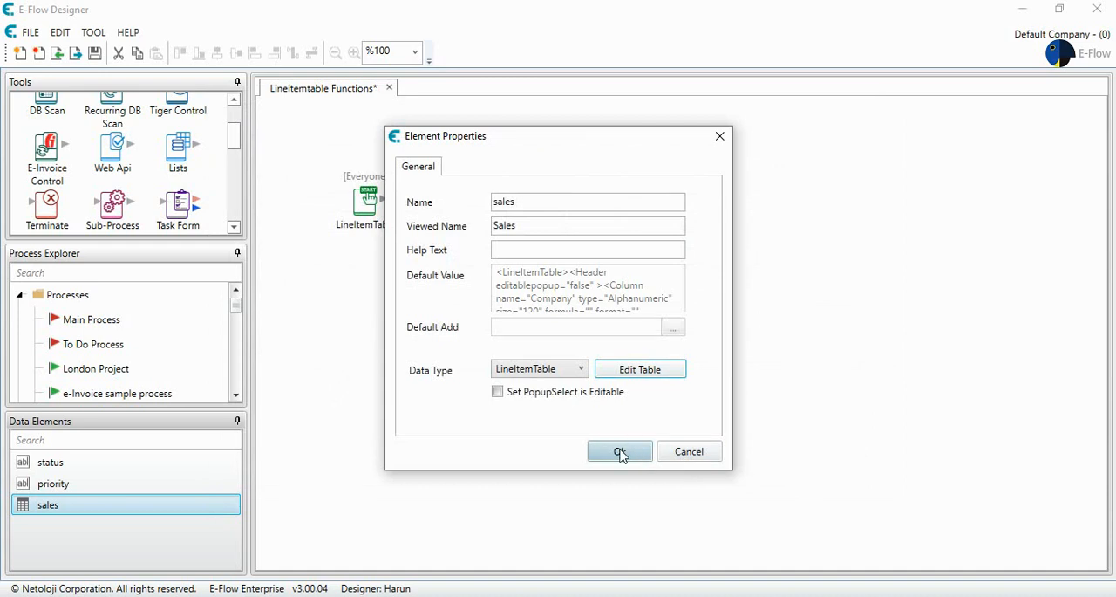
{"action": "left_click", "coordinate": [621, 455]}
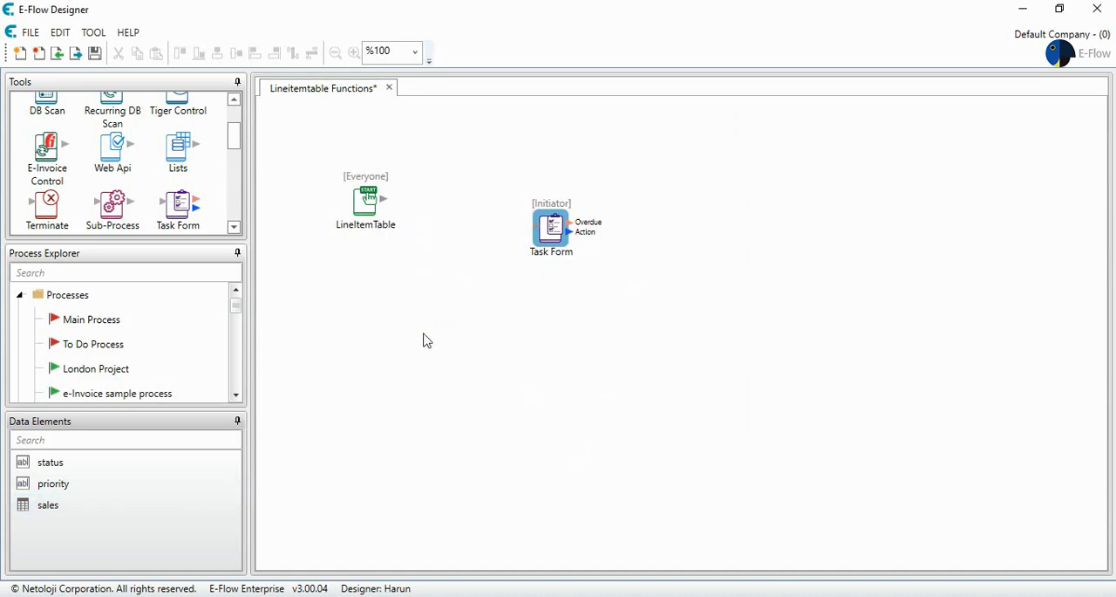
Step: Show the sales data element on the Task Form and connect the LineItemTable start to that form
{"action": "double_click", "coordinate": [550, 226]}
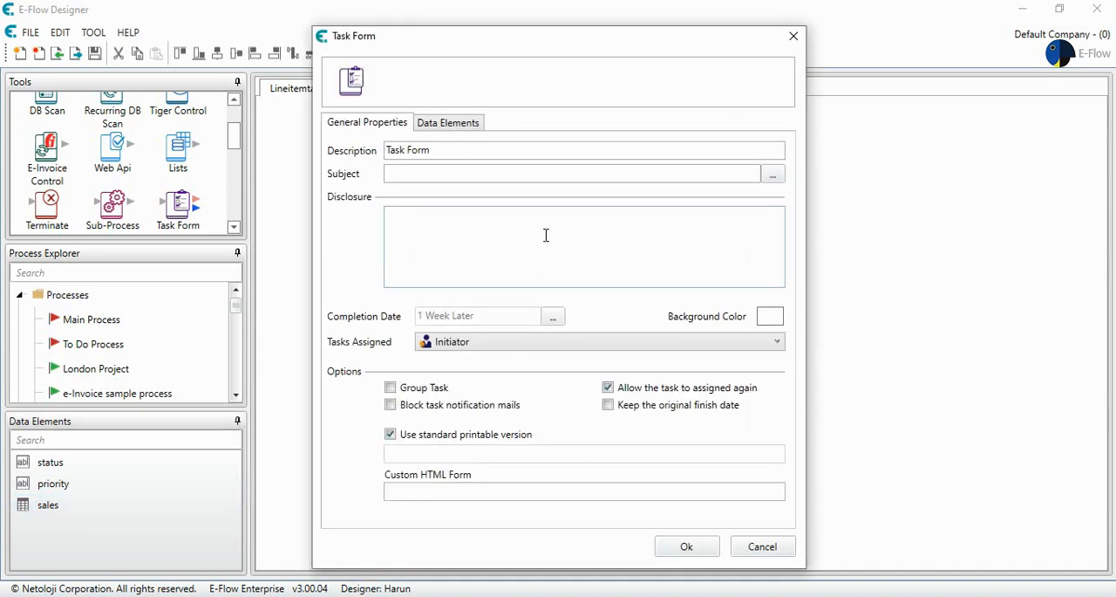
{"action": "left_click", "coordinate": [455, 123]}
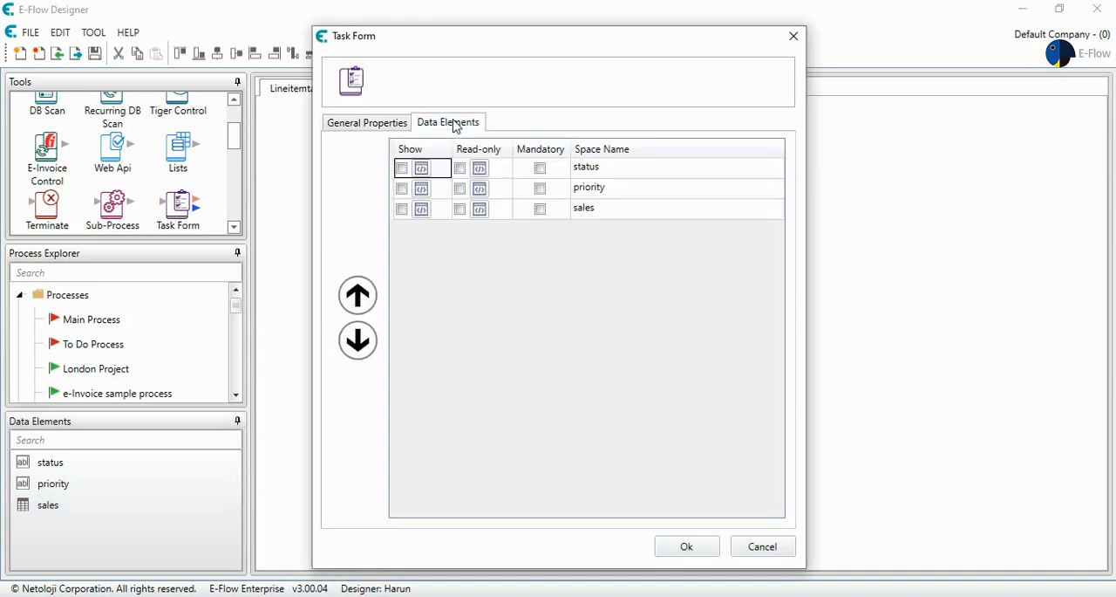
{"action": "left_click", "coordinate": [402, 210]}
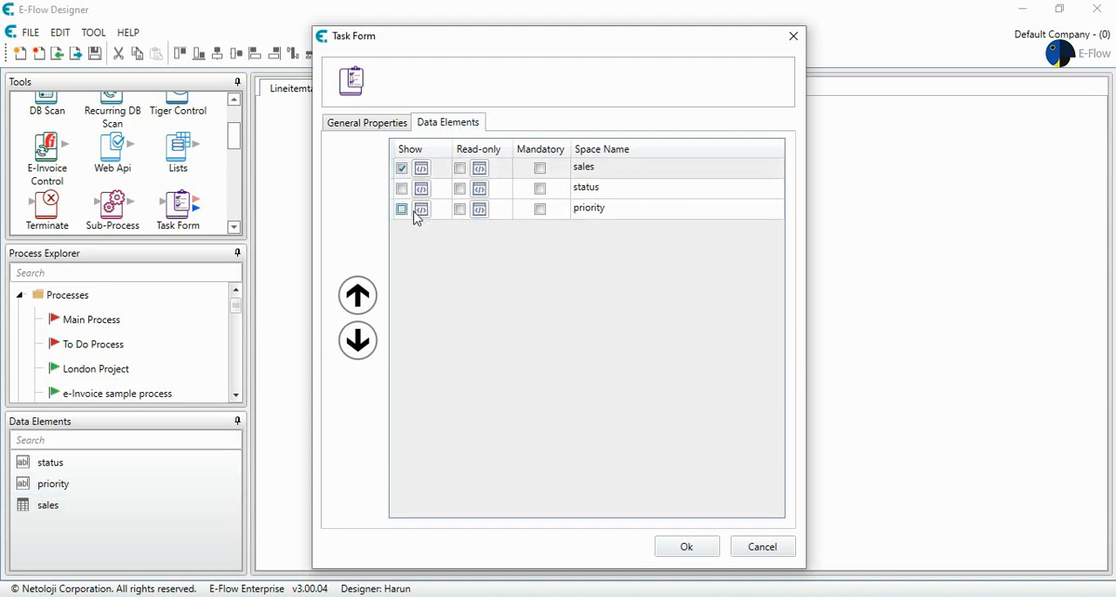
{"action": "left_click", "coordinate": [688, 550]}
{"action": "left_click_drag", "start_coordinate": [382, 208], "coordinate": [541, 253]}
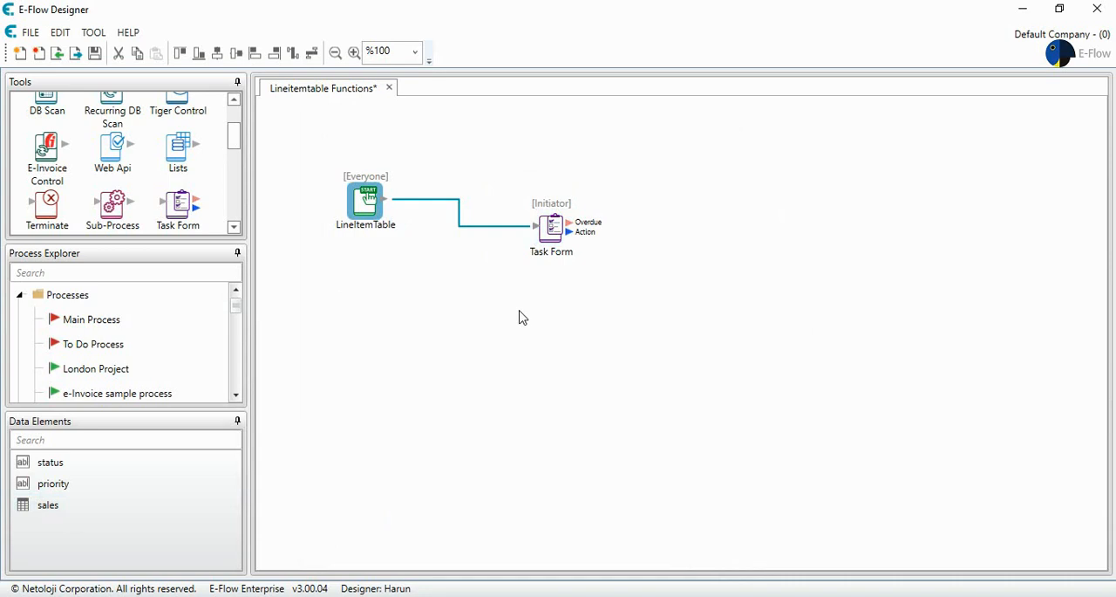
Step: Save the Lineitemtable Functions process and activate it
{"action": "left_click", "coordinate": [95, 55]}
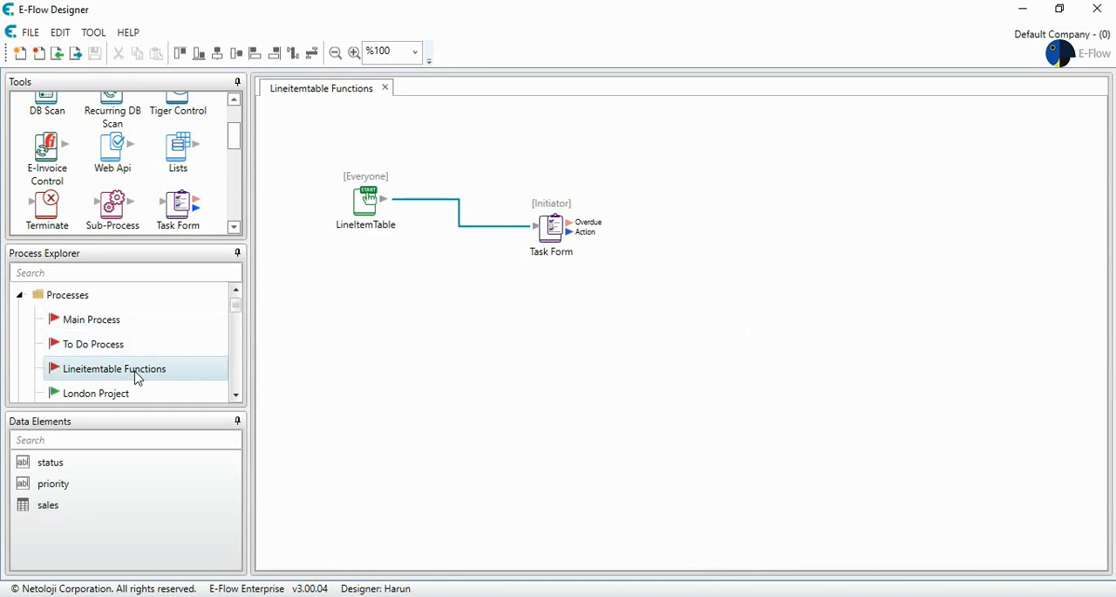
{"action": "right_click", "coordinate": [136, 374]}
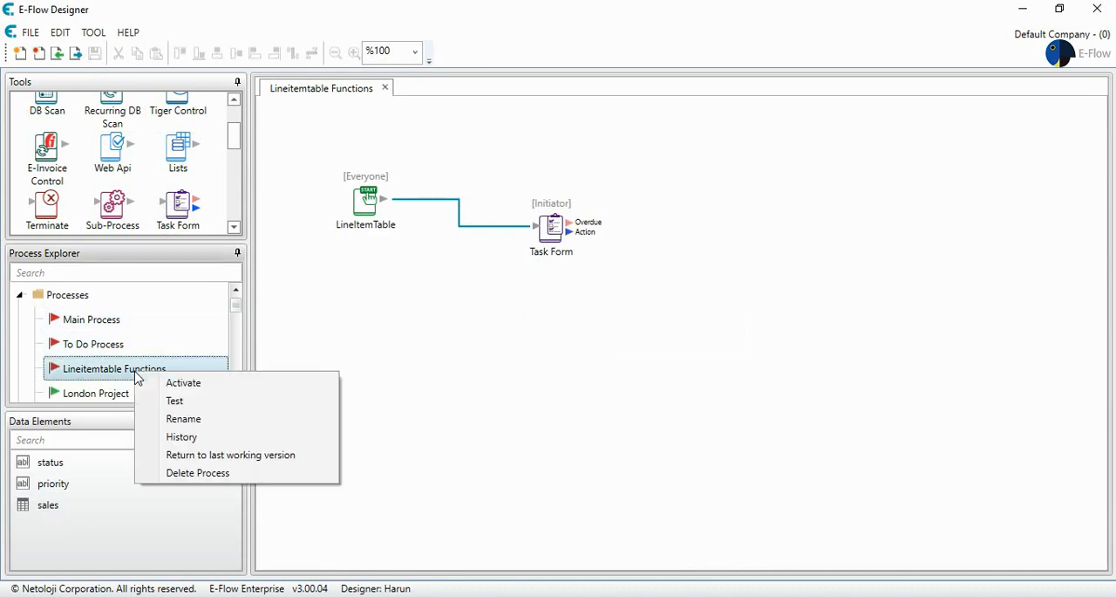
{"action": "left_click", "coordinate": [182, 385]}
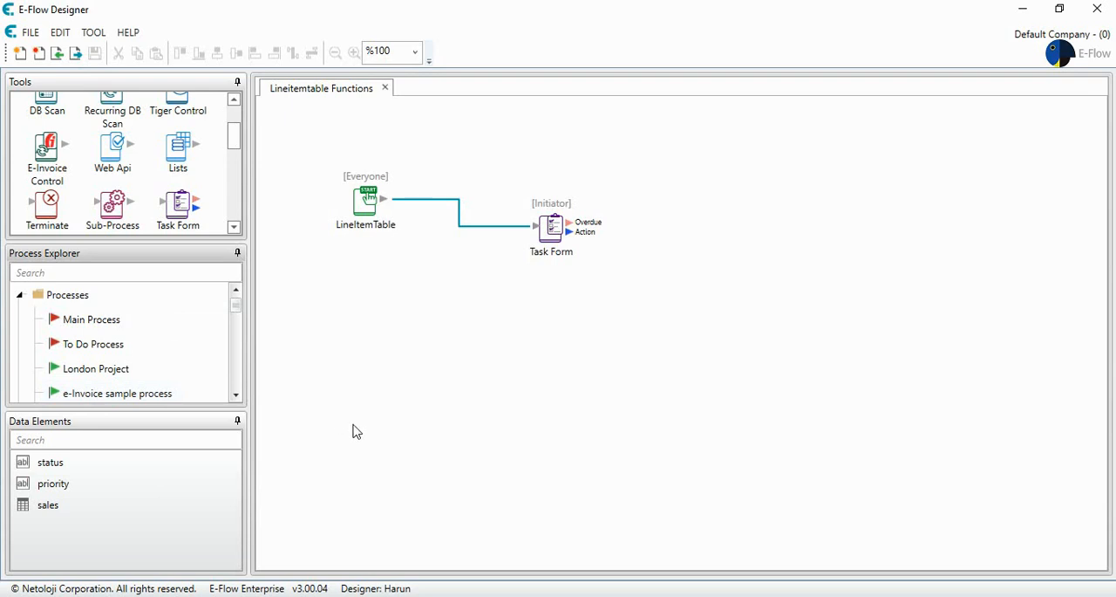
Step: Switch to the E-Flow web portal in Chrome, refresh the task list and start the LineItemTable process
{"action": "left_click", "coordinate": [420, 595]}
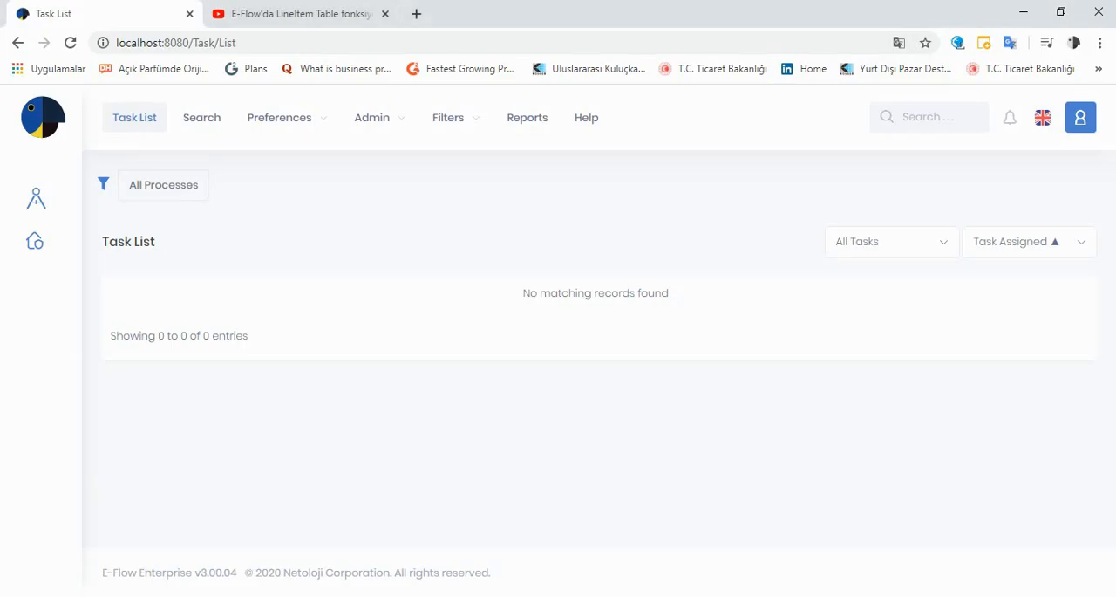
{"action": "left_click", "coordinate": [71, 43]}
{"action": "left_click", "coordinate": [34, 242]}
{"action": "scroll", "coordinate": [159, 286], "scroll_direction": "down", "scroll_amount": 4}
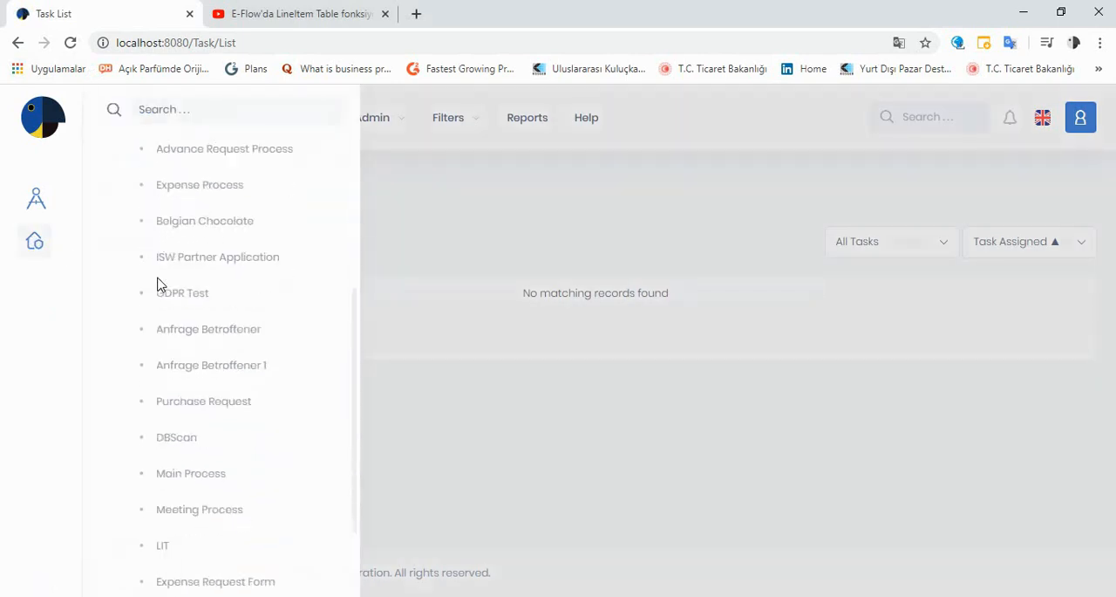
{"action": "scroll", "coordinate": [160, 290], "scroll_direction": "down", "scroll_amount": 1}
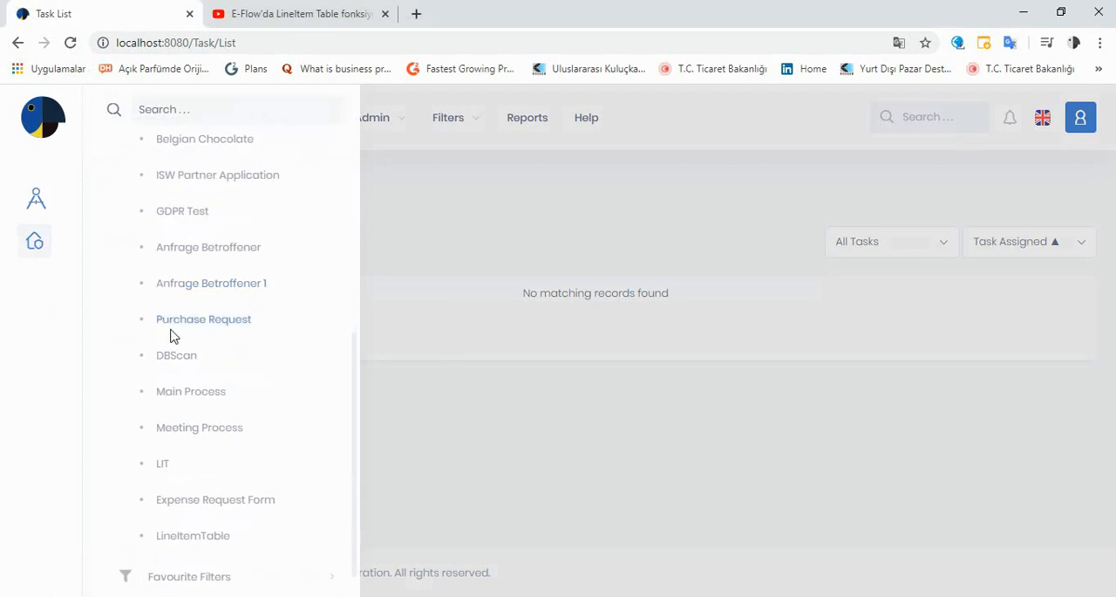
{"action": "left_click", "coordinate": [200, 540]}
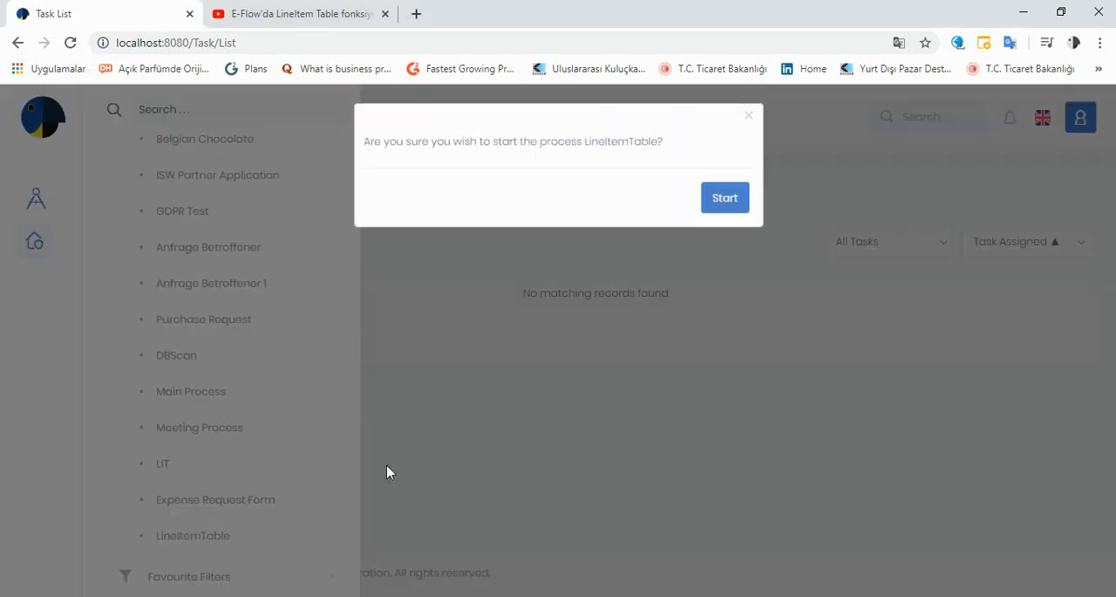
{"action": "left_click", "coordinate": [717, 203]}
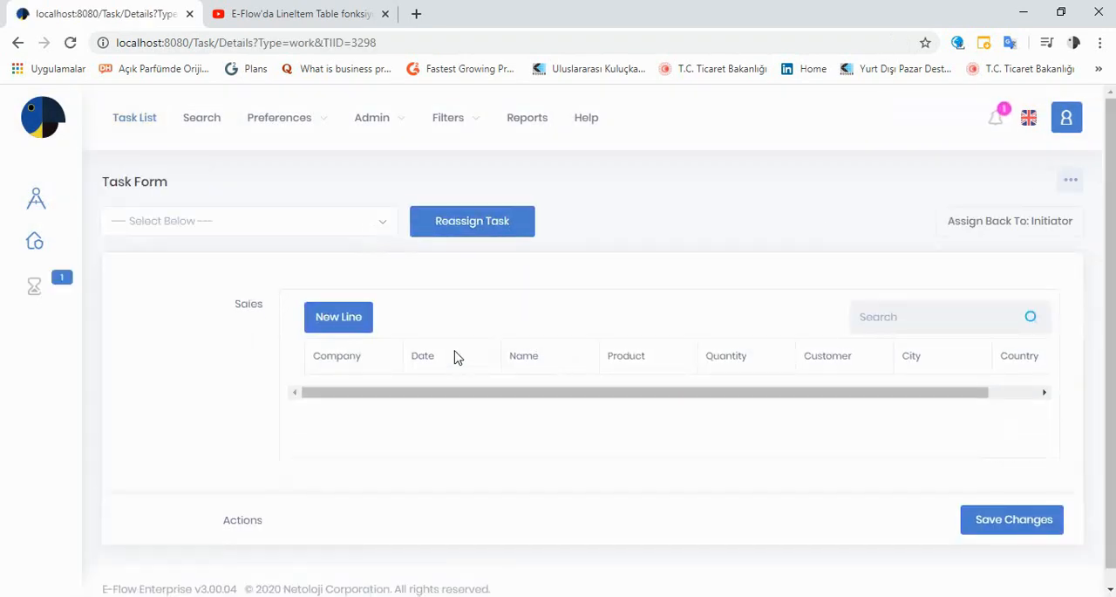
{"action": "scroll", "coordinate": [456, 354], "scroll_direction": "down", "scroll_amount": 1}
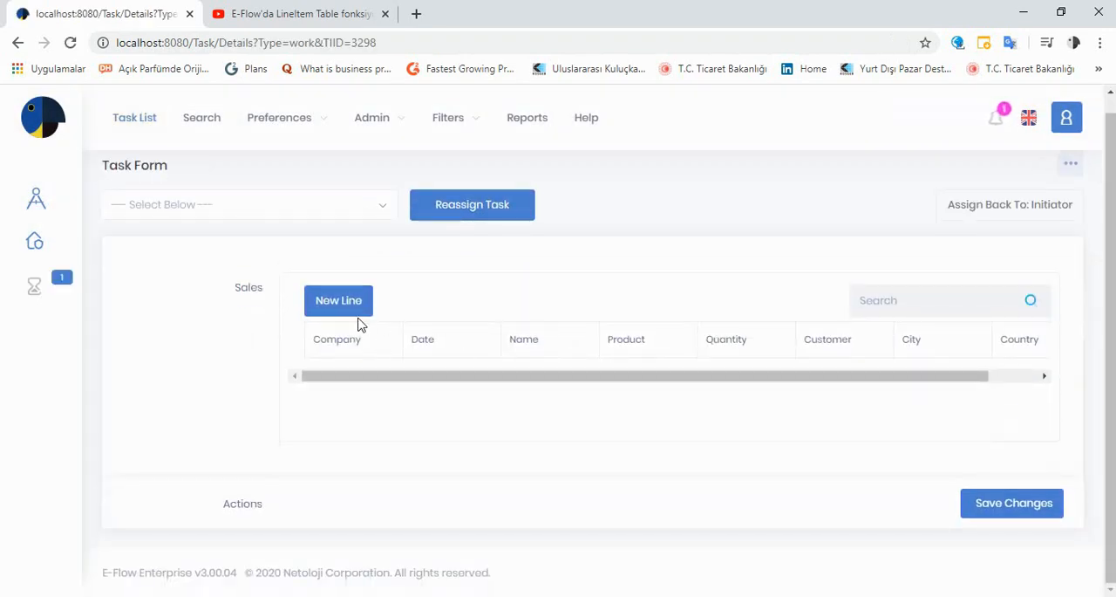
{"action": "left_click_drag", "start_coordinate": [474, 386], "coordinate": [506, 384]}
Step: Open the LineitemTable Excel workbook from the desktop to review its sales rows, and close it again
{"action": "left_click", "coordinate": [1024, 12]}
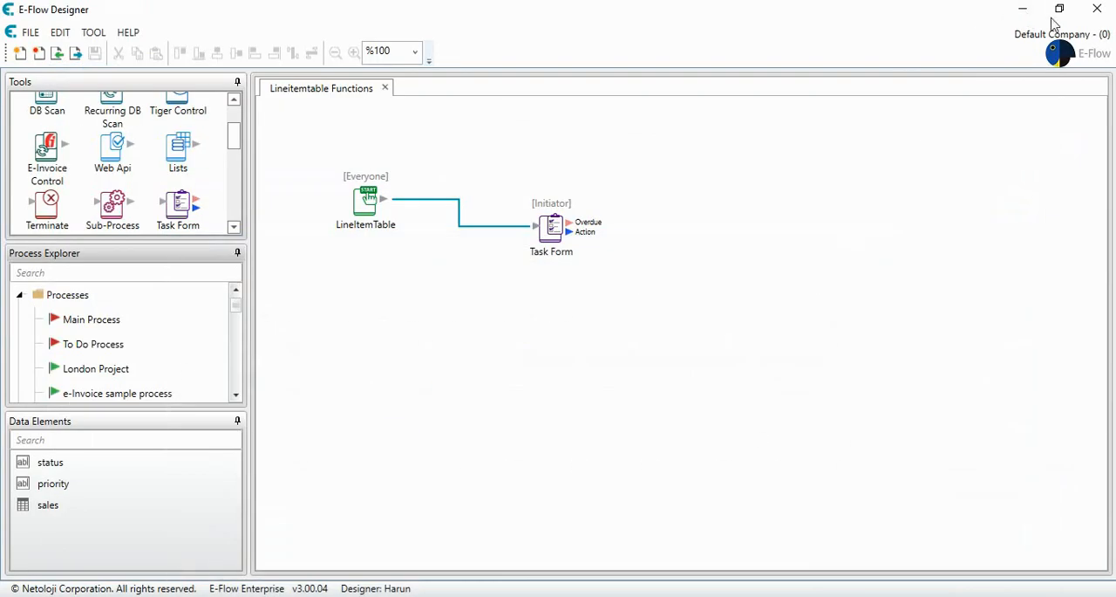
{"action": "left_click", "coordinate": [1022, 9]}
{"action": "double_click", "coordinate": [336, 33]}
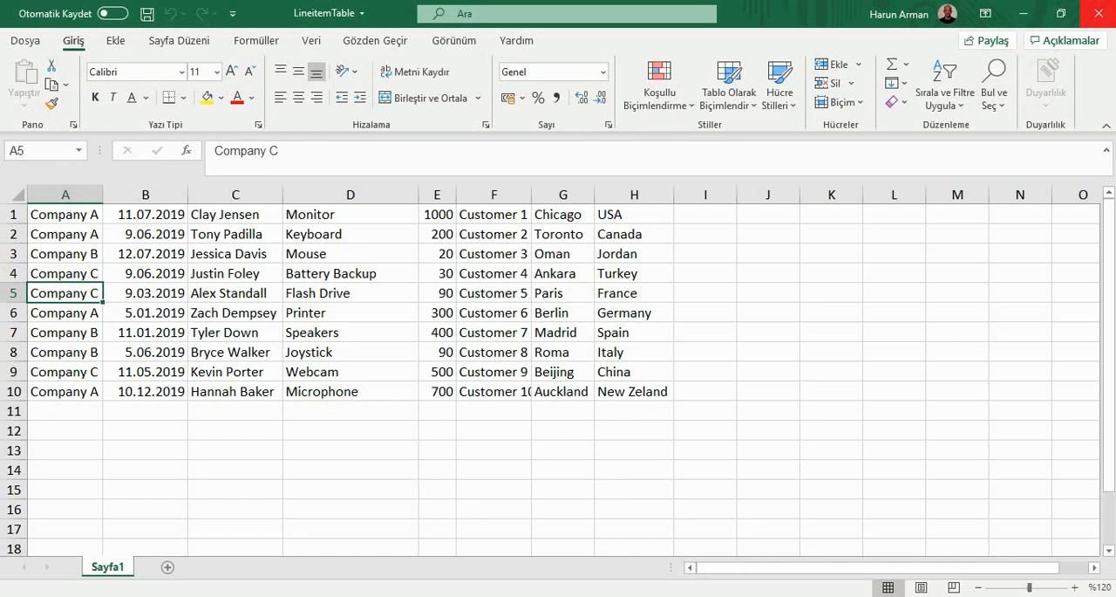
{"action": "left_click", "coordinate": [1101, 13]}
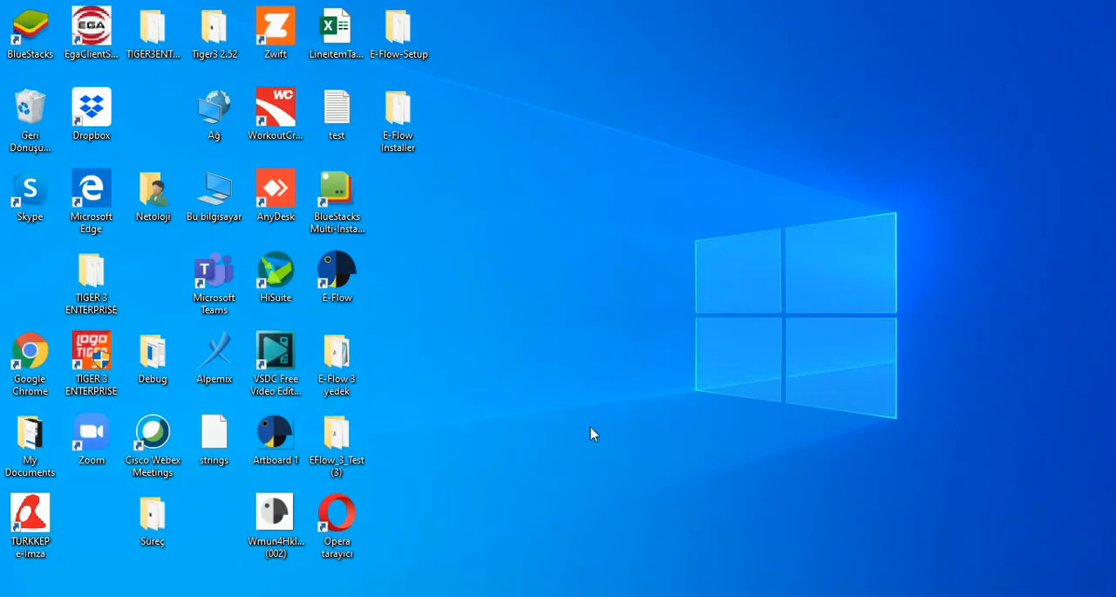
Step: Return to the task form in Chrome and import the desktop's LineitemTable Excel file into the Sales table
{"action": "key", "text": "alt+Tab"}
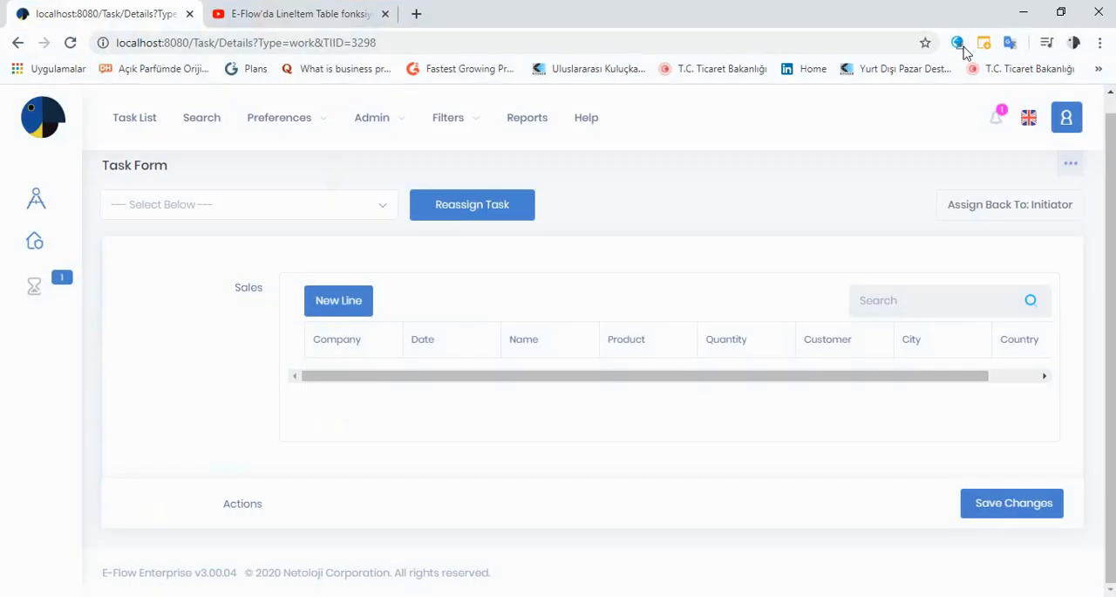
{"action": "left_click", "coordinate": [1062, 10]}
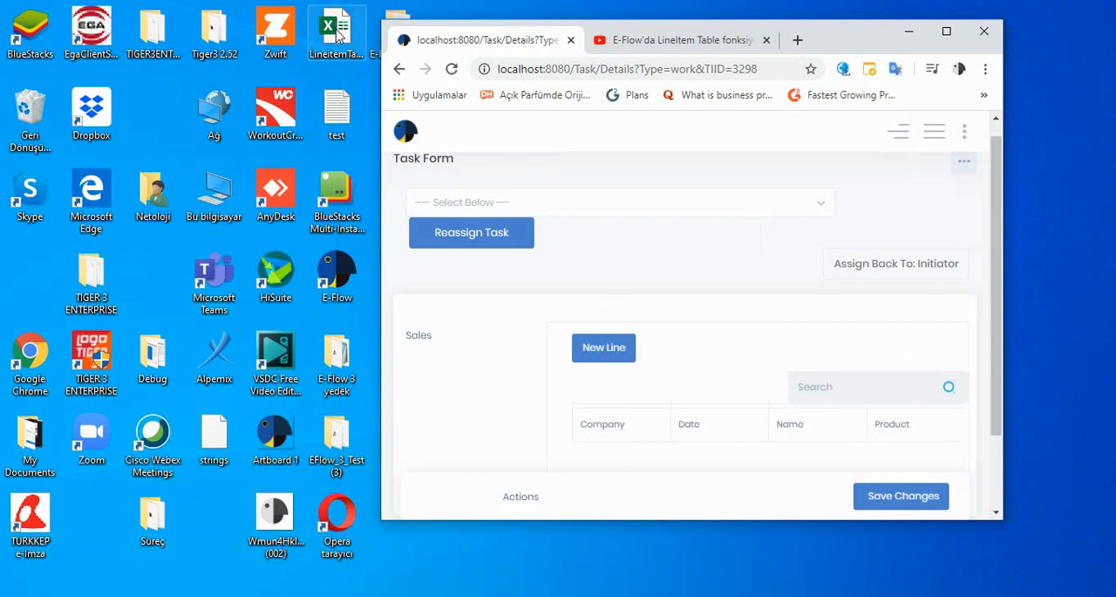
{"action": "left_click_drag", "start_coordinate": [338, 33], "coordinate": [682, 419]}
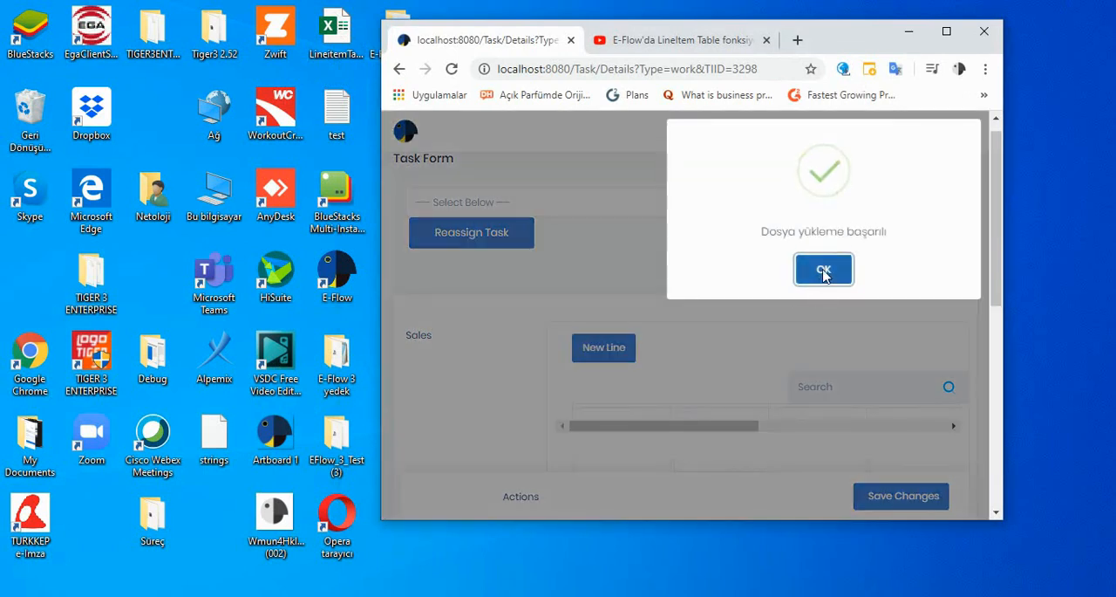
{"action": "left_click", "coordinate": [822, 267]}
{"action": "left_click", "coordinate": [946, 31]}
{"action": "scroll", "coordinate": [607, 335], "scroll_direction": "down", "scroll_amount": 5}
{"action": "scroll", "coordinate": [608, 335], "scroll_direction": "up", "scroll_amount": 6}
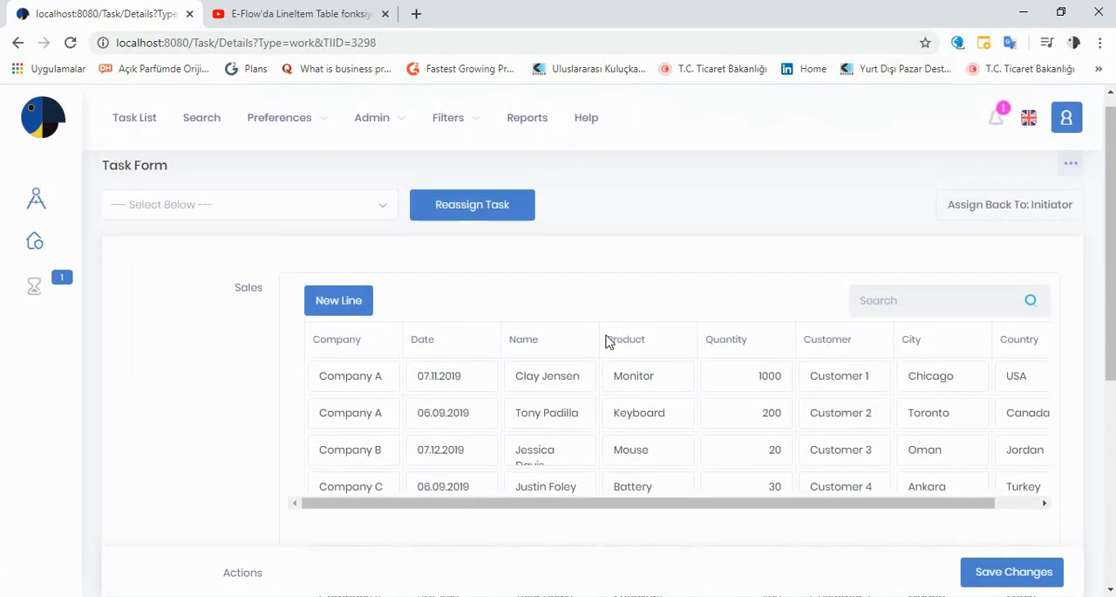
{"action": "scroll", "coordinate": [608, 341], "scroll_direction": "down", "scroll_amount": 5}
{"action": "scroll", "coordinate": [608, 335], "scroll_direction": "up", "scroll_amount": 5}
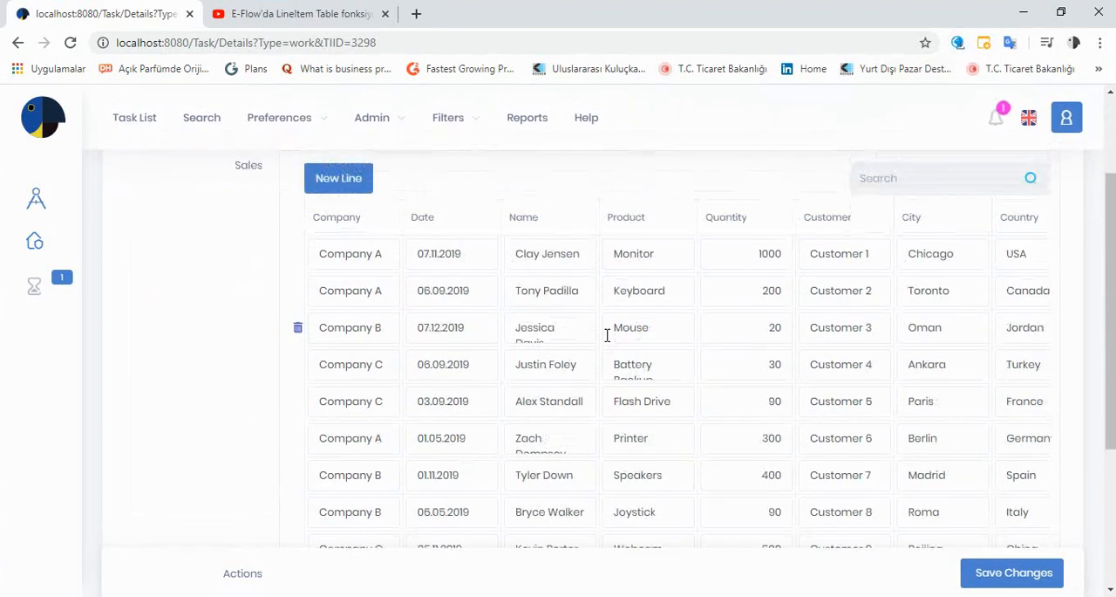